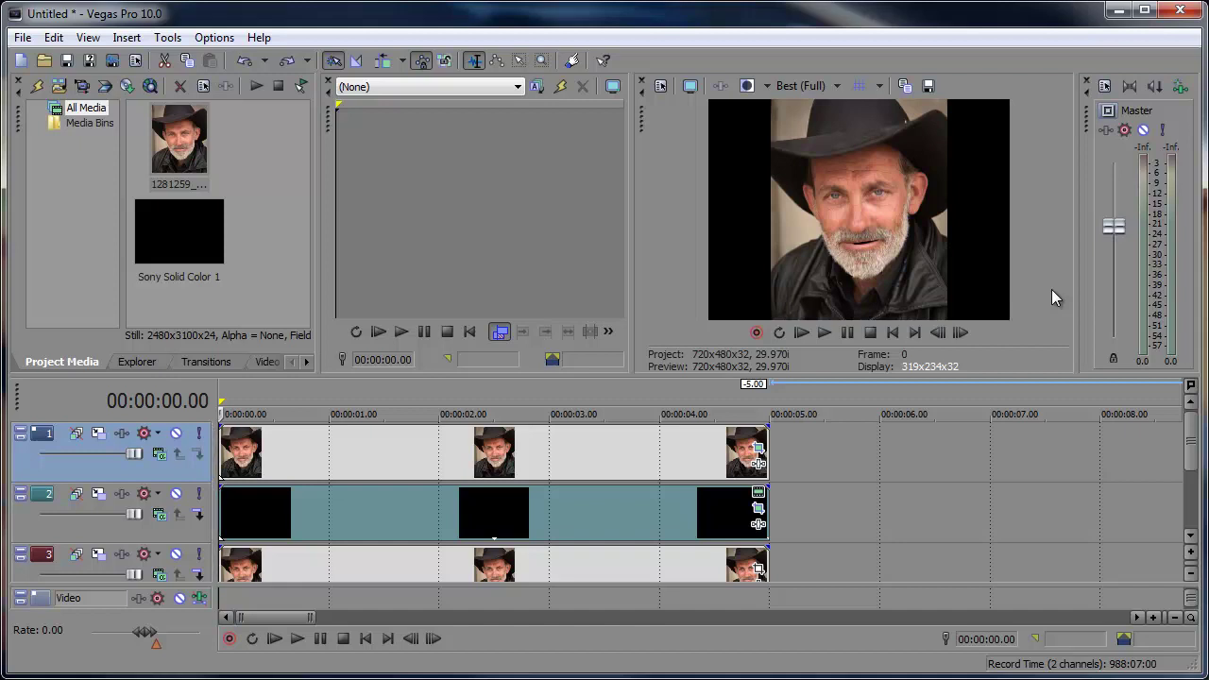
Step: Play back the finished talking-mouth effect, then stop playback at the start
key(space)
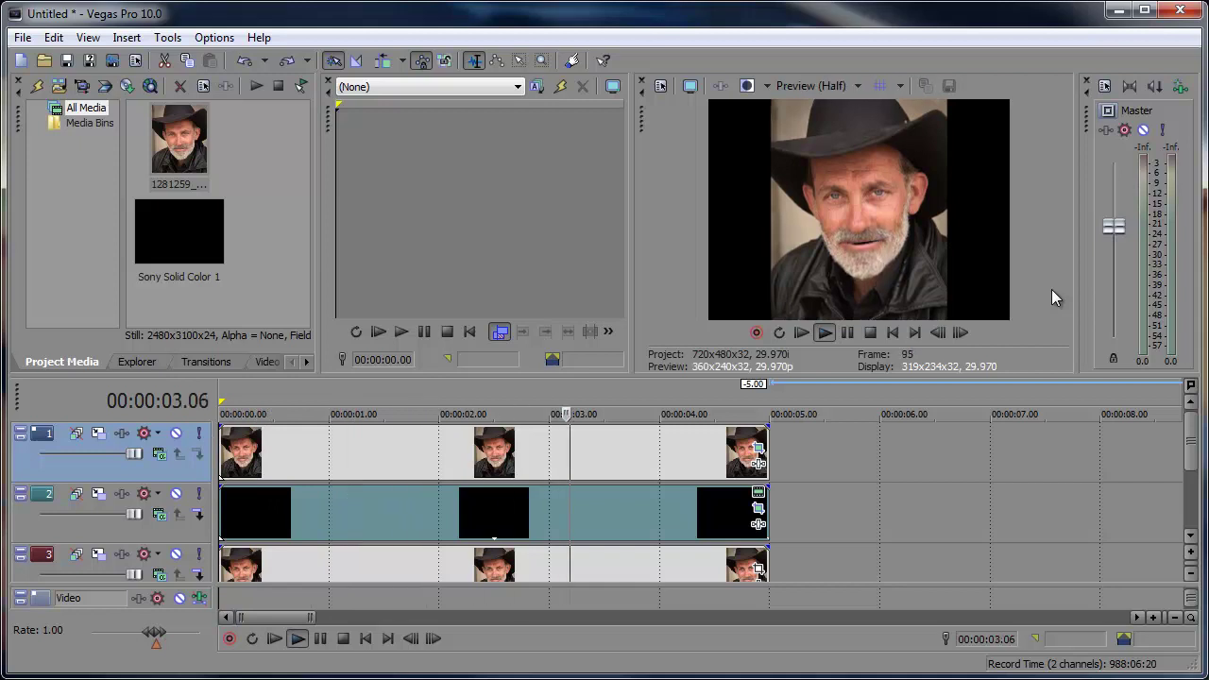
key(space)
key(space)
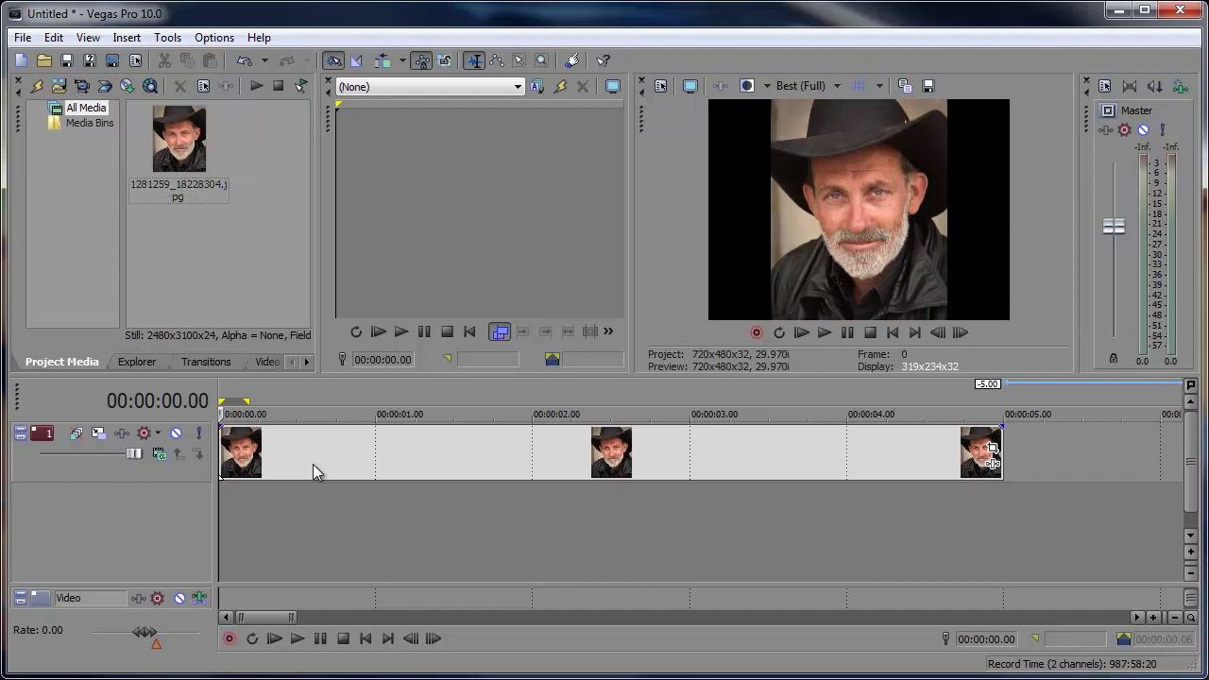
Step: Duplicate the portrait track into two stacked photo tracks and set the playhead near the start
click(358, 457)
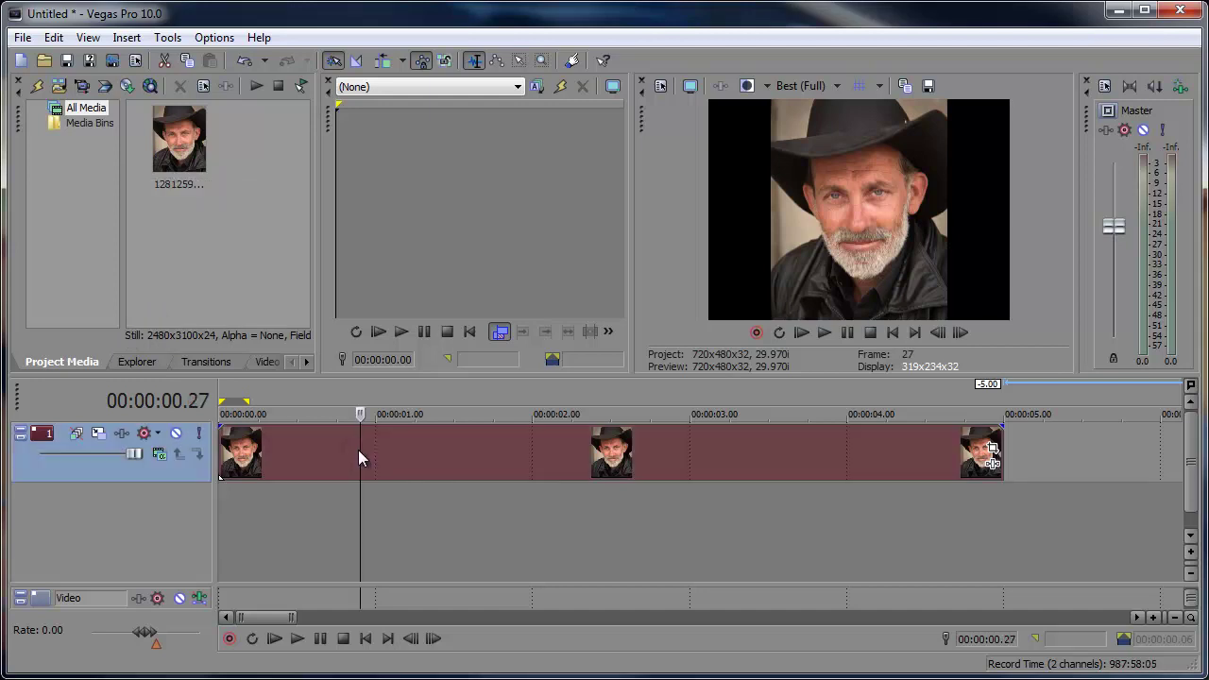
right_click(138, 476)
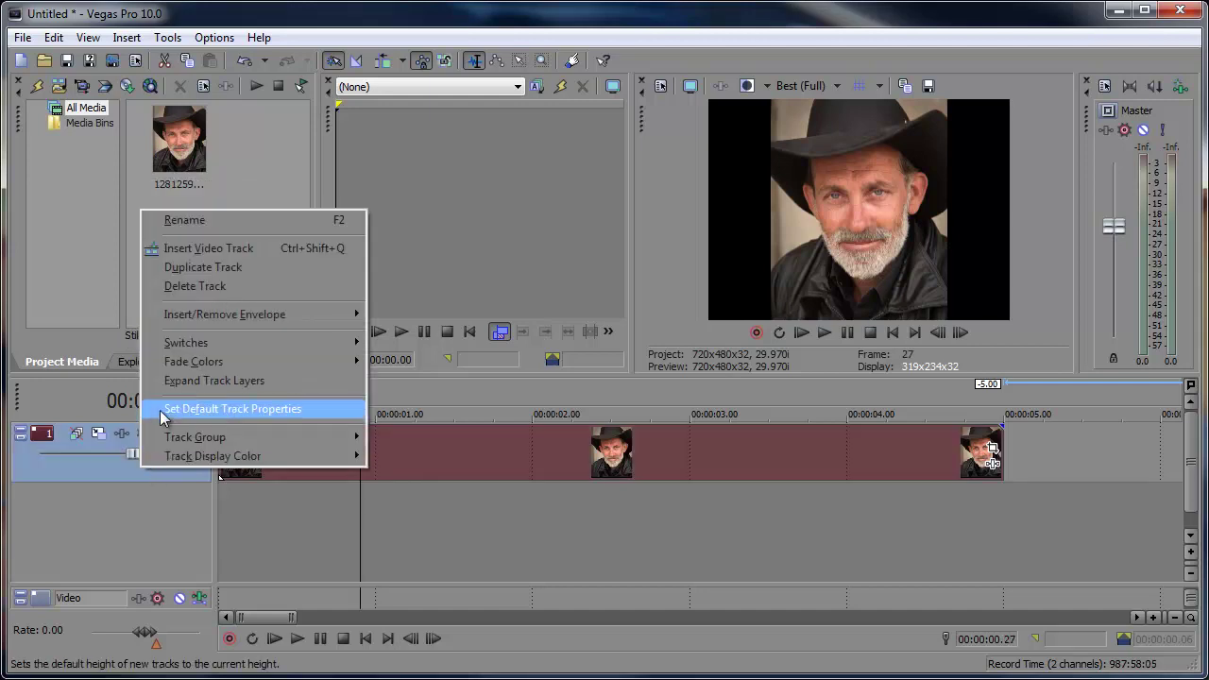
click(189, 274)
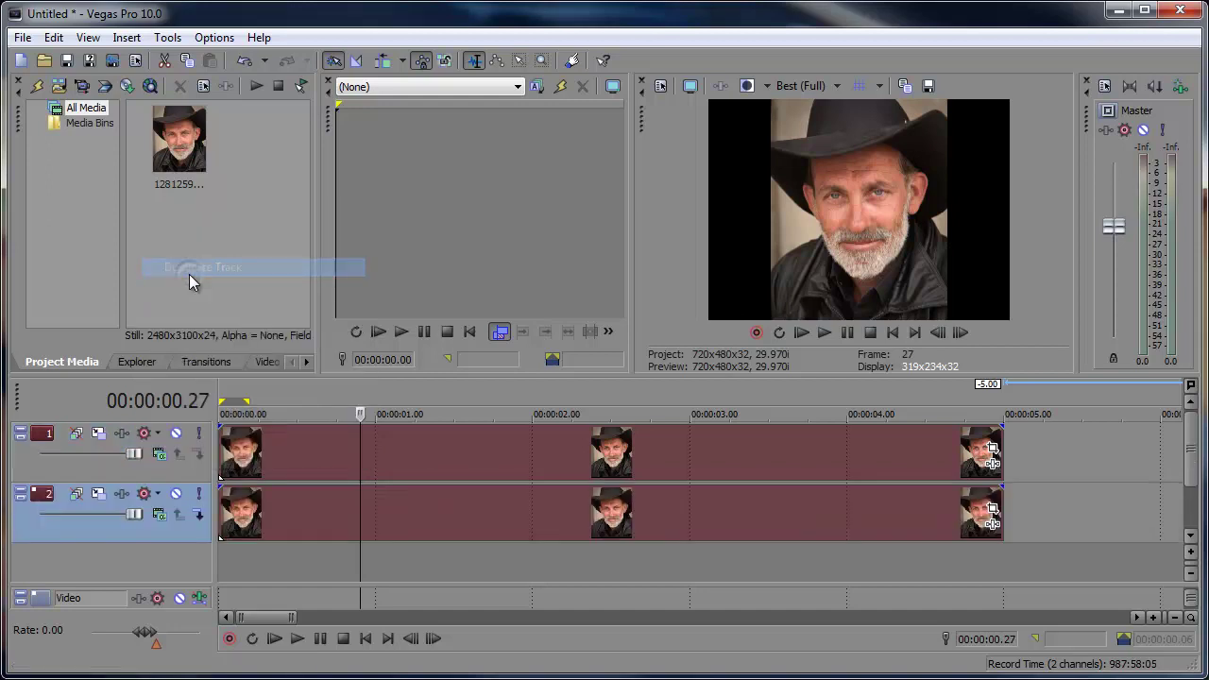
click(281, 404)
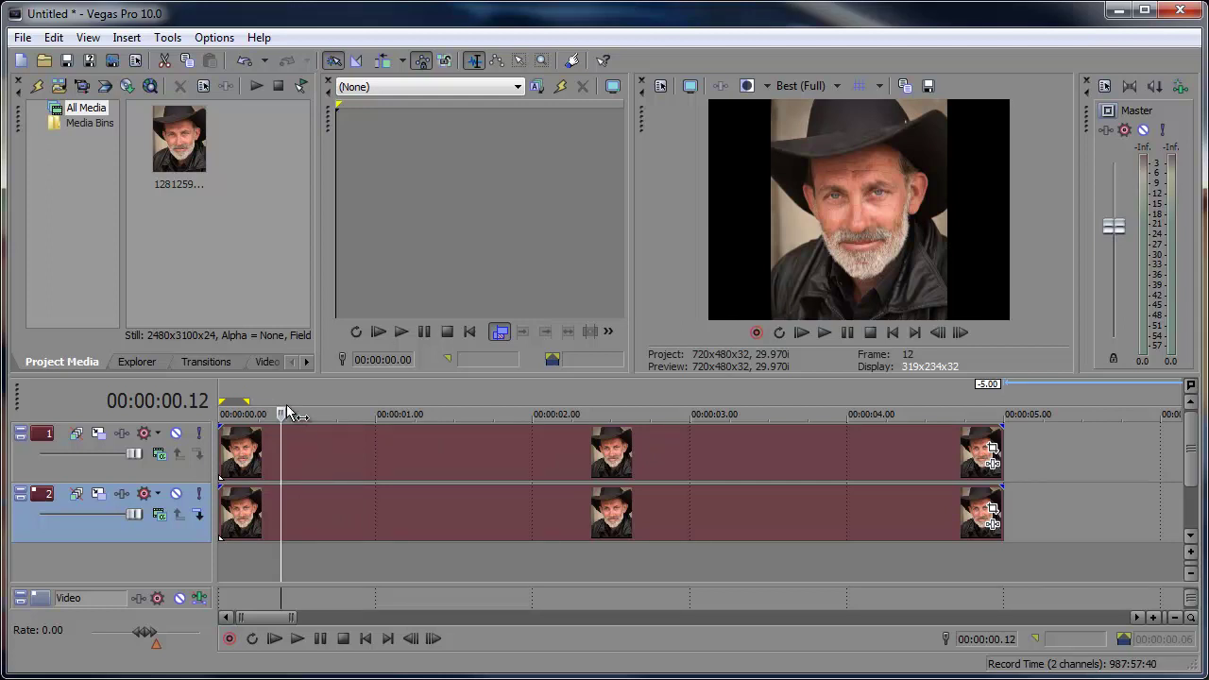
Step: Add a Black Solid Color clip from Media Generators to the timeline
click(305, 360)
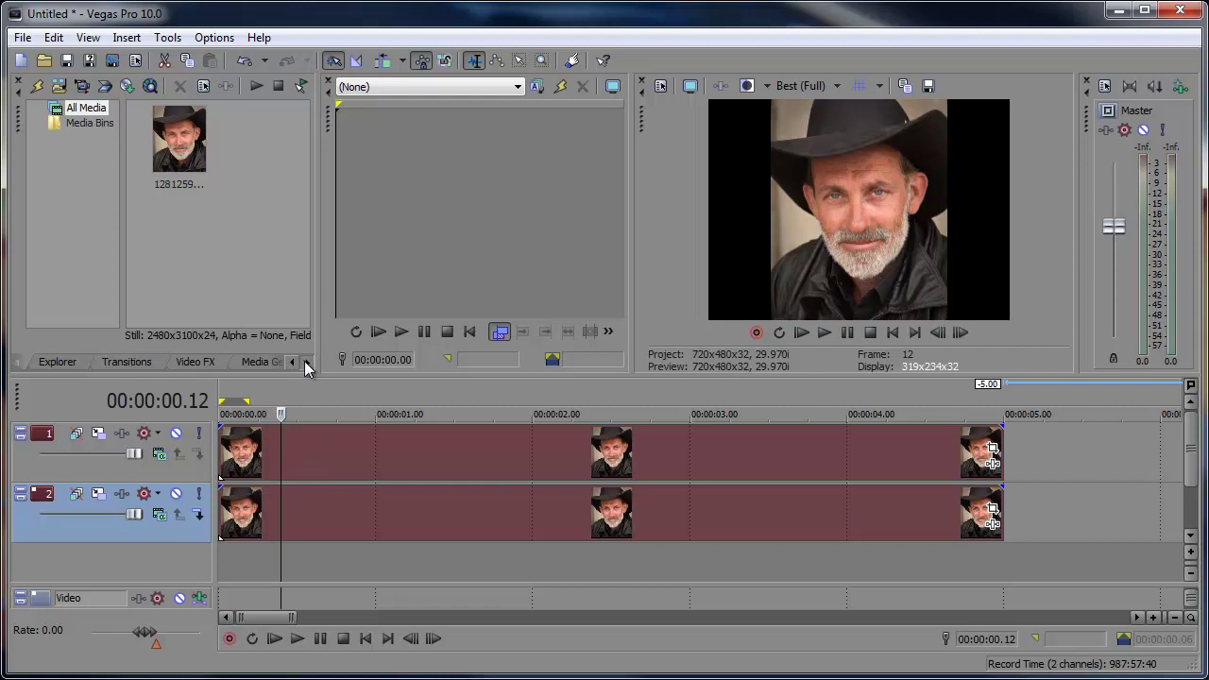
click(263, 366)
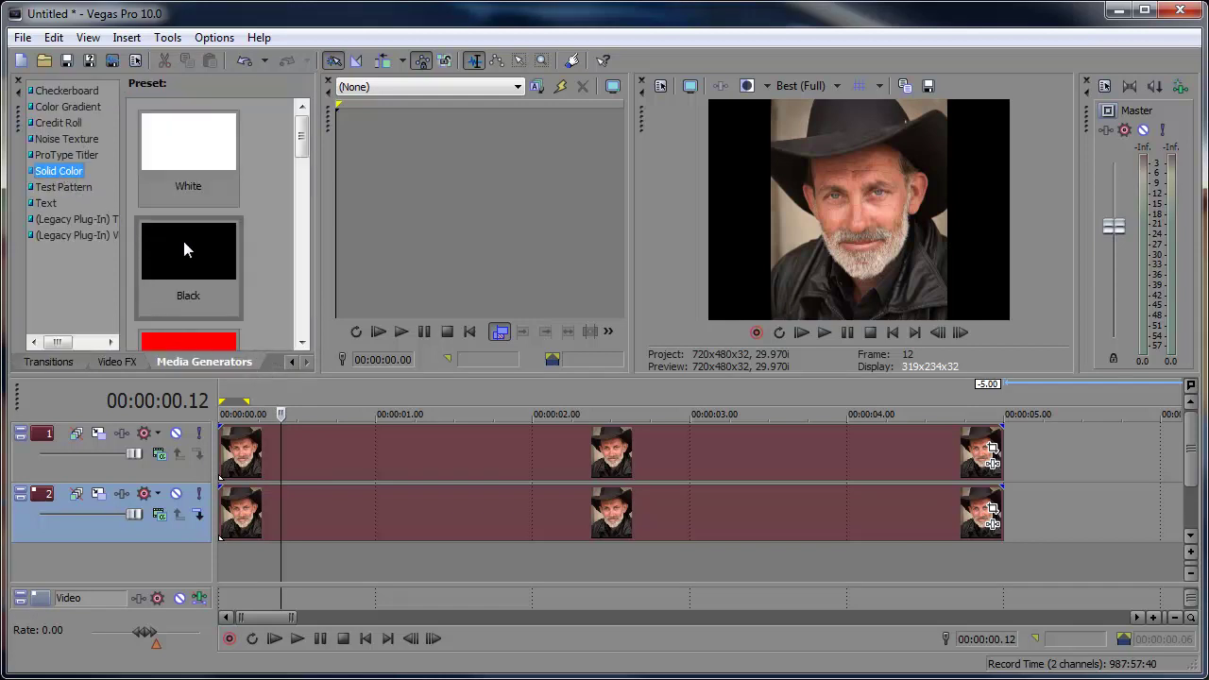
drag(182, 242, 247, 466)
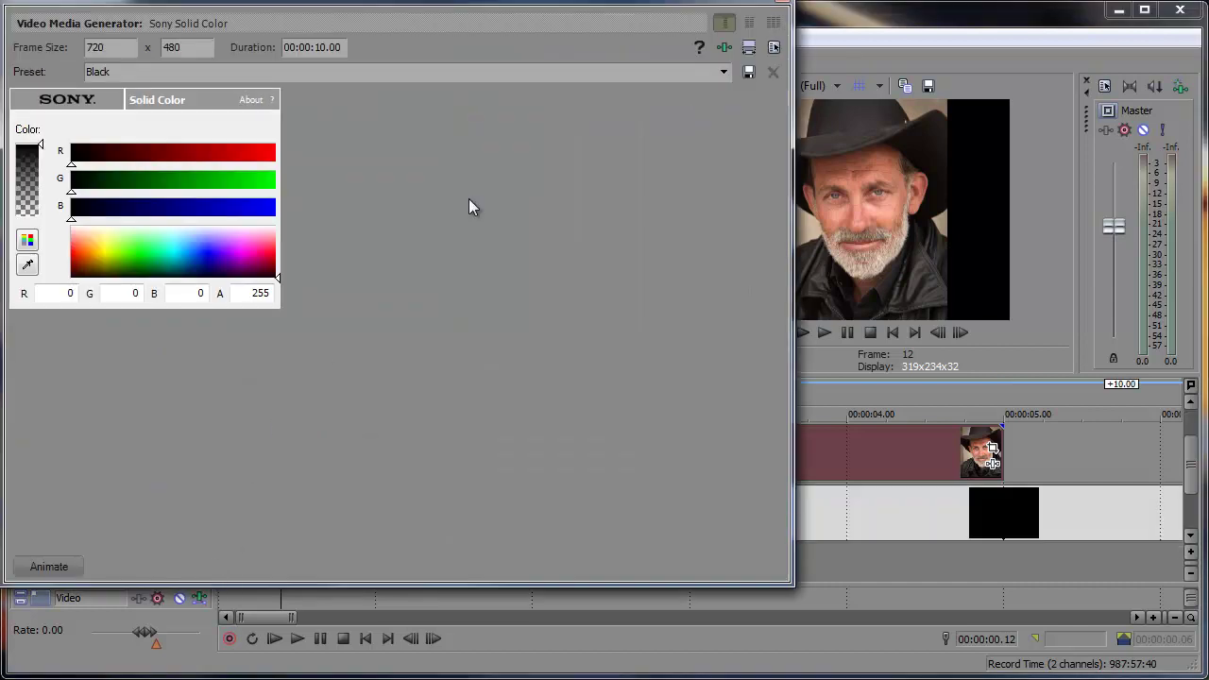
click(782, 4)
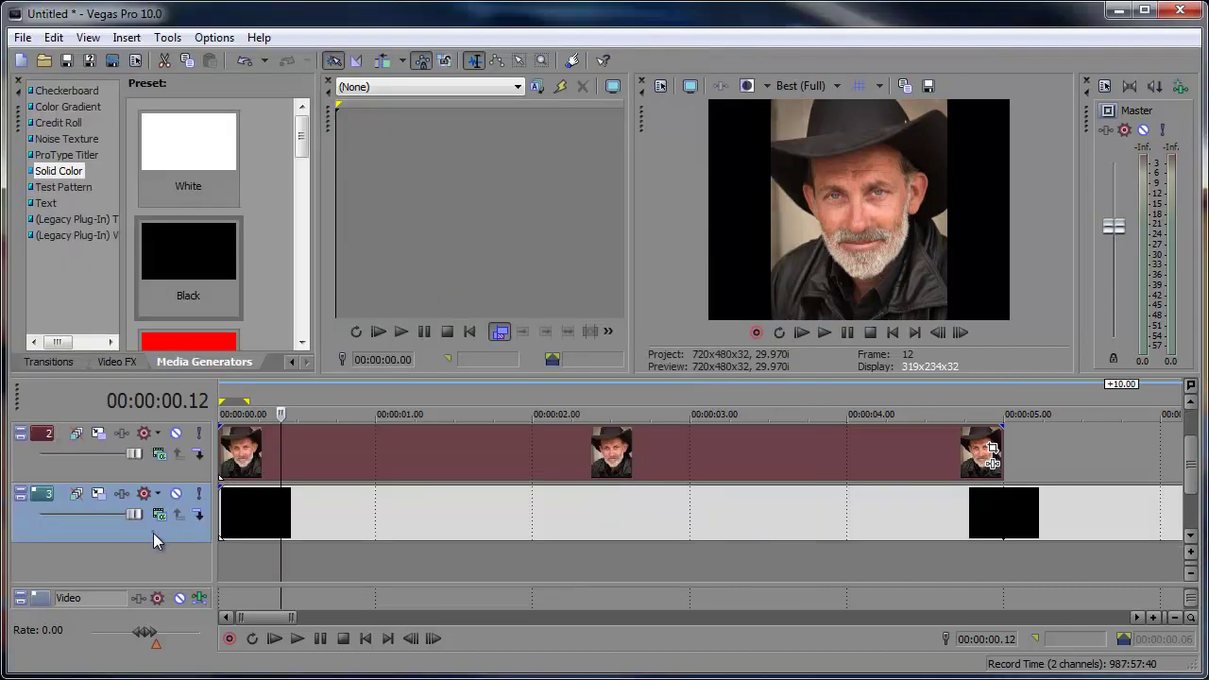
Step: Move the black solid track to position 2 and trim its clip to end at 5 seconds
click(161, 494)
drag(161, 494, 159, 430)
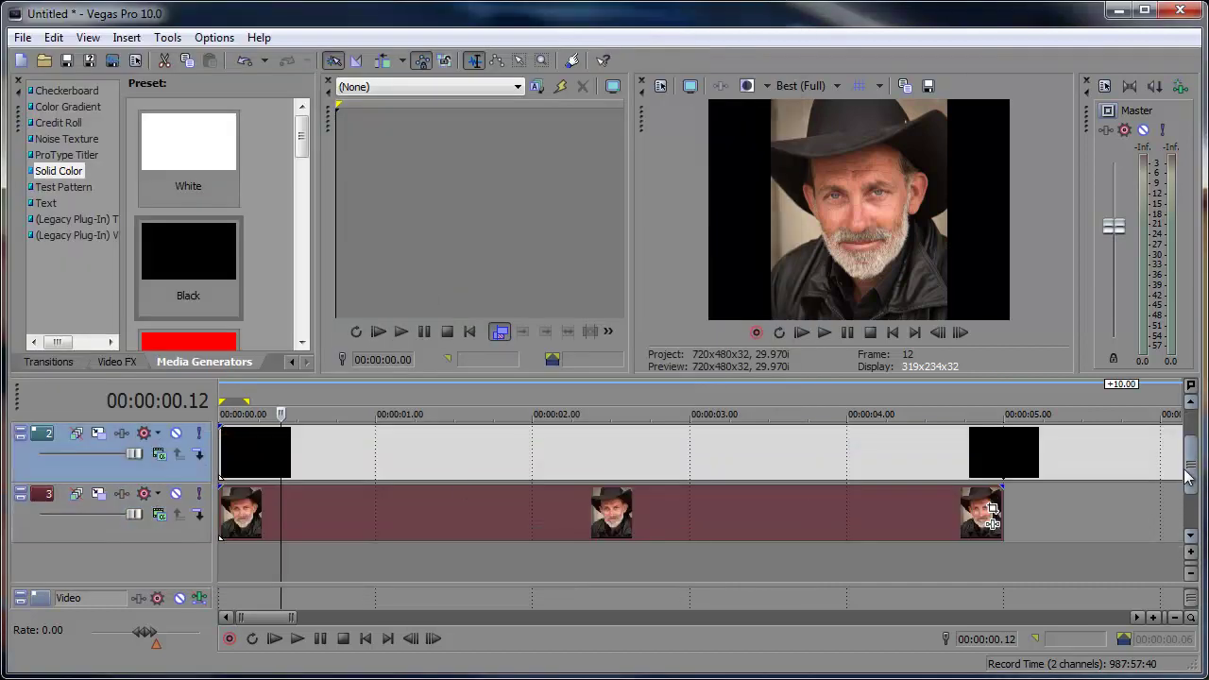
drag(1192, 472, 1195, 442)
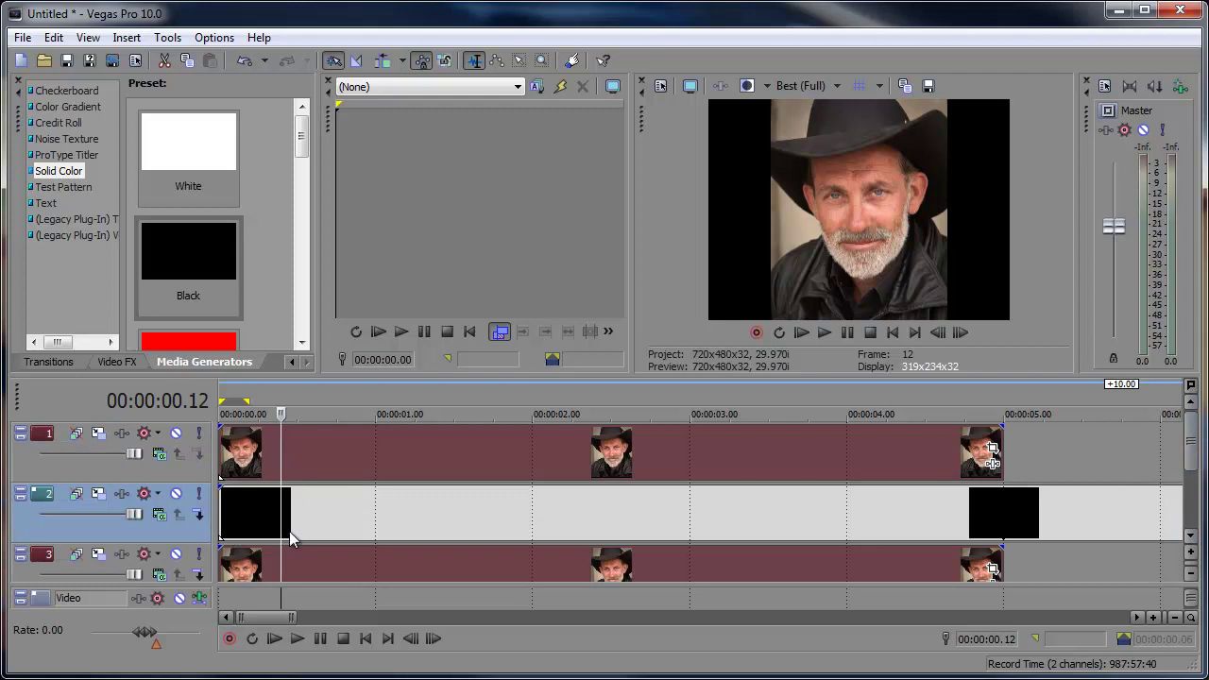
drag(298, 616, 354, 616)
drag(661, 504, 545, 511)
drag(548, 389, 162, 417)
key(grave)
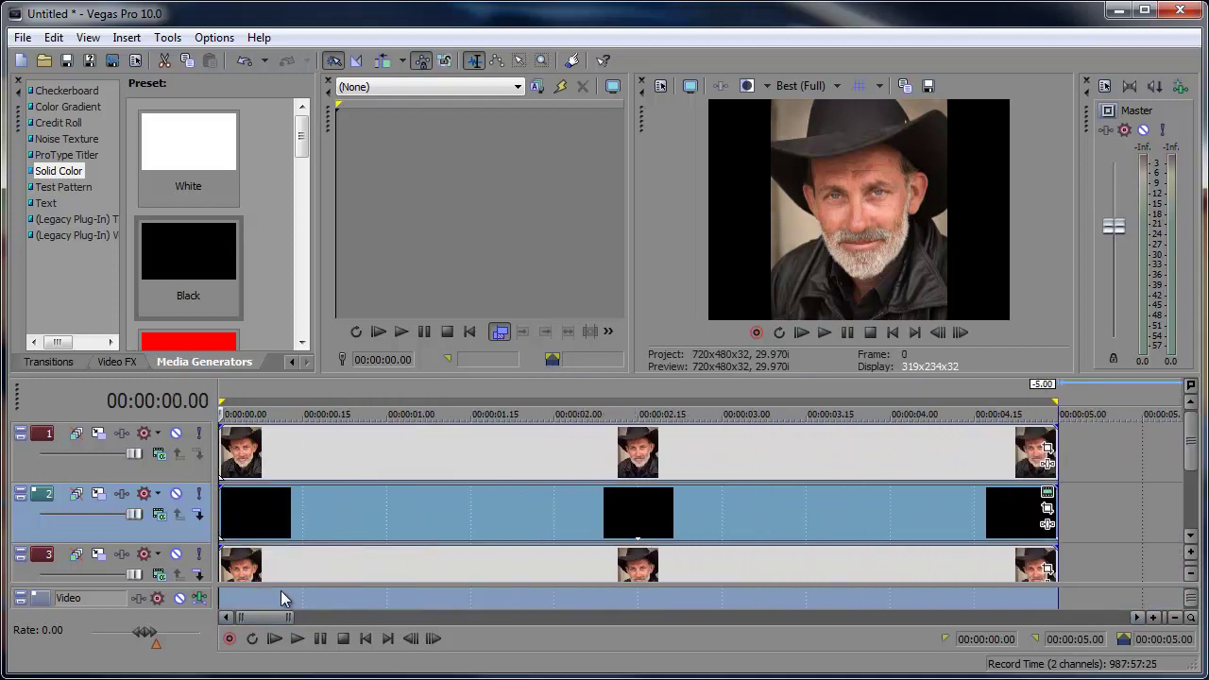
click(240, 432)
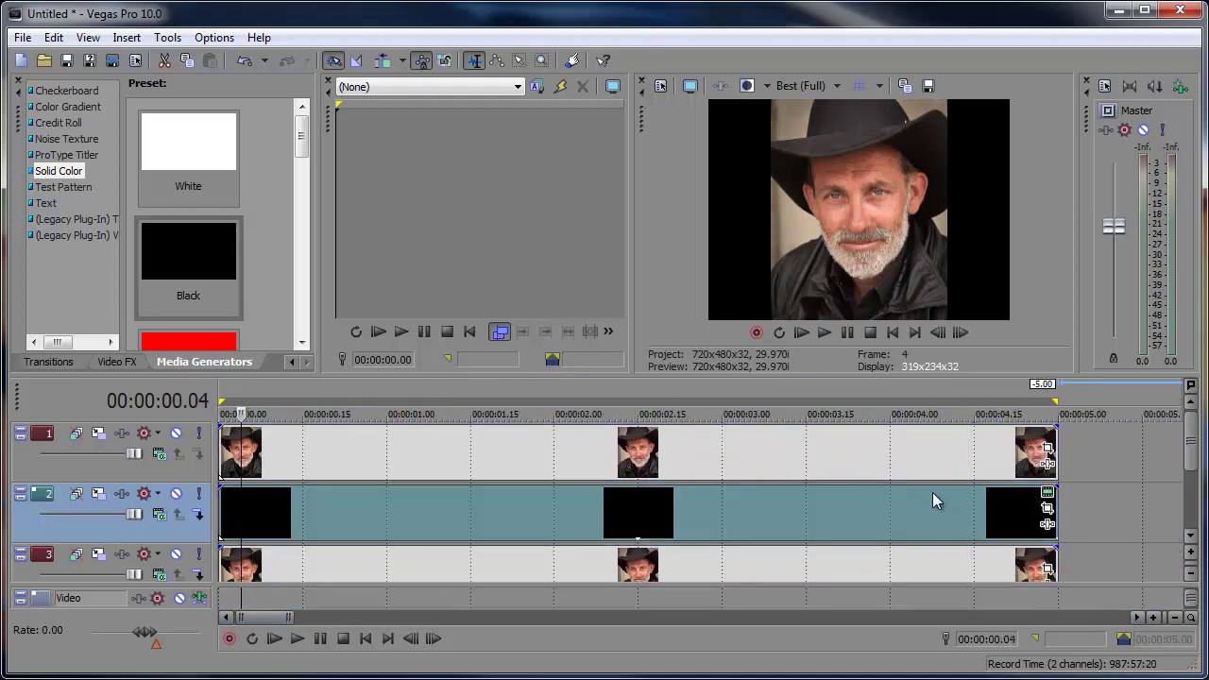
Step: Enable Mask in the top clip's Event Pan/Crop, zoomed onto the mouth, with free-moving pen points
click(1047, 452)
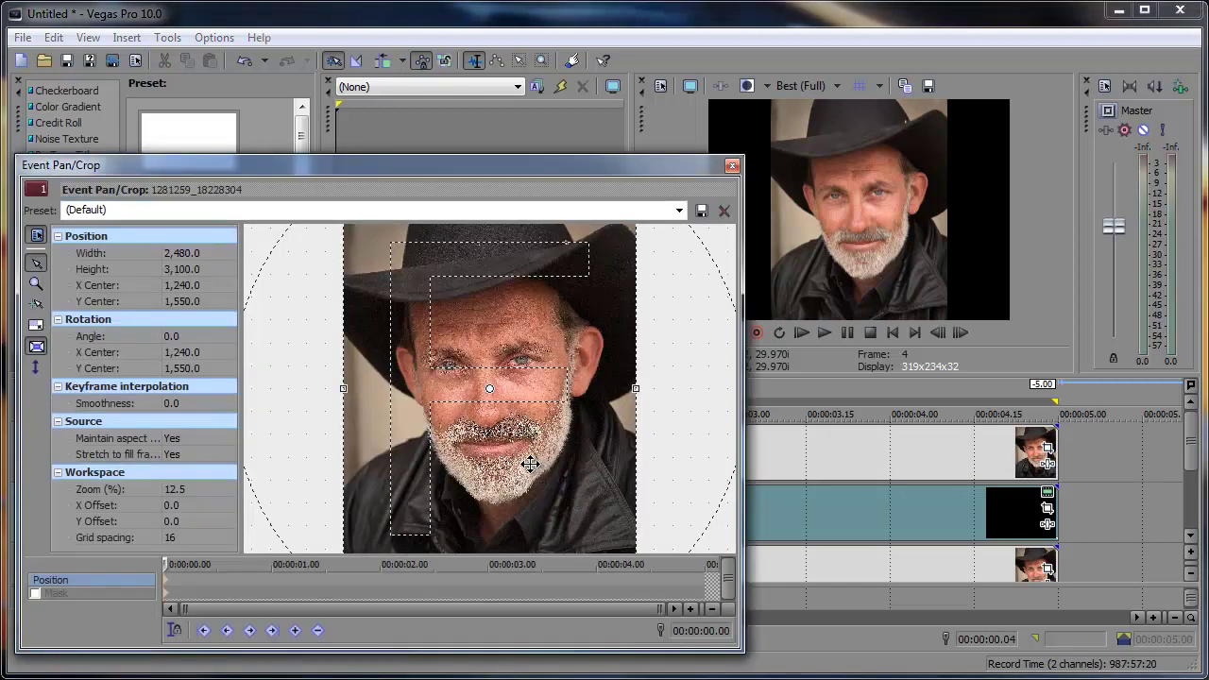
click(36, 593)
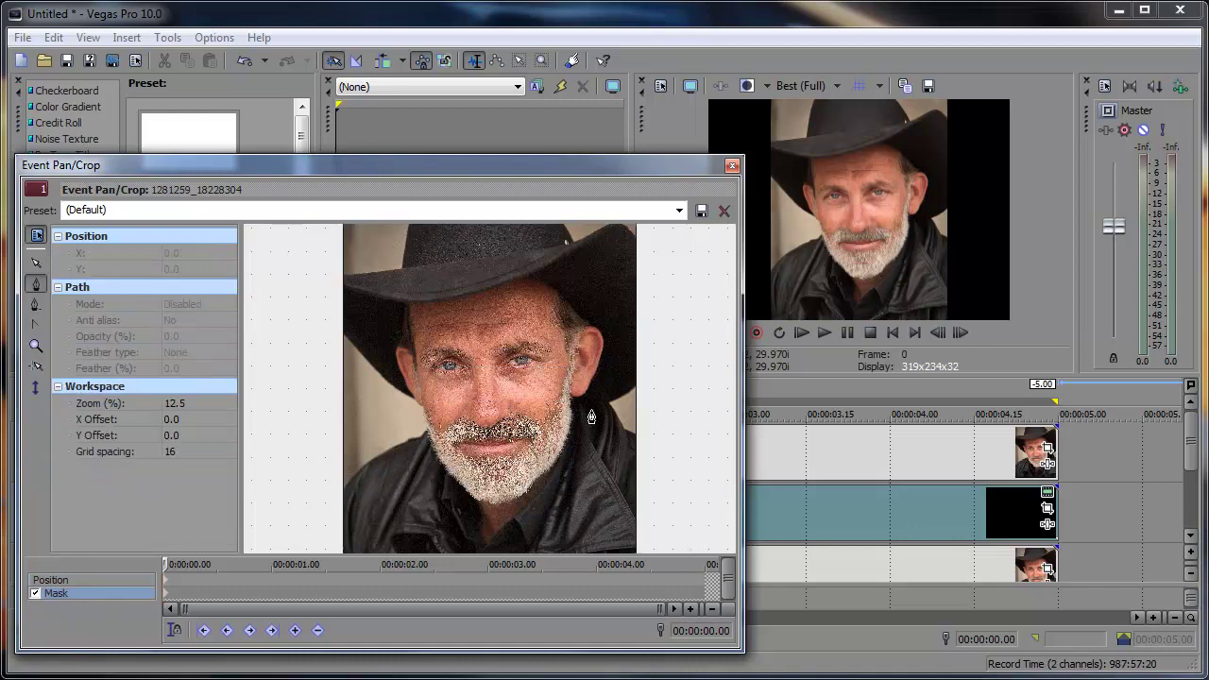
scroll(416, 261, up, 6)
scroll(416, 262, up, 1)
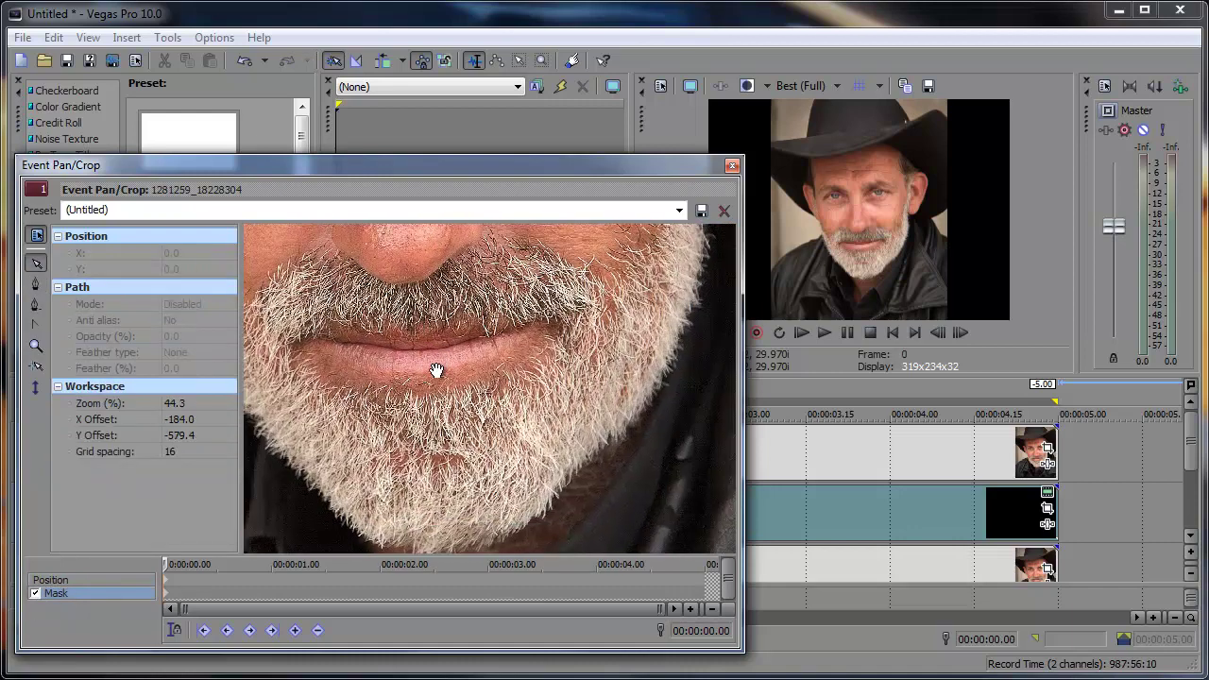
drag(437, 369, 454, 387)
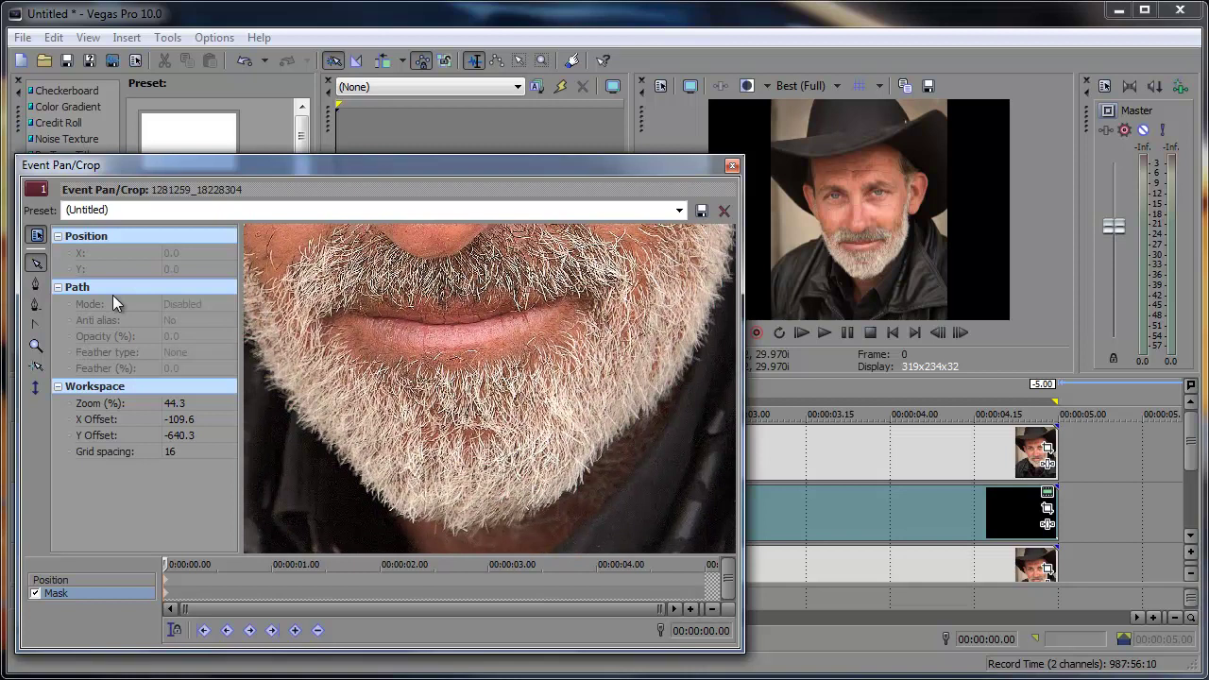
click(36, 283)
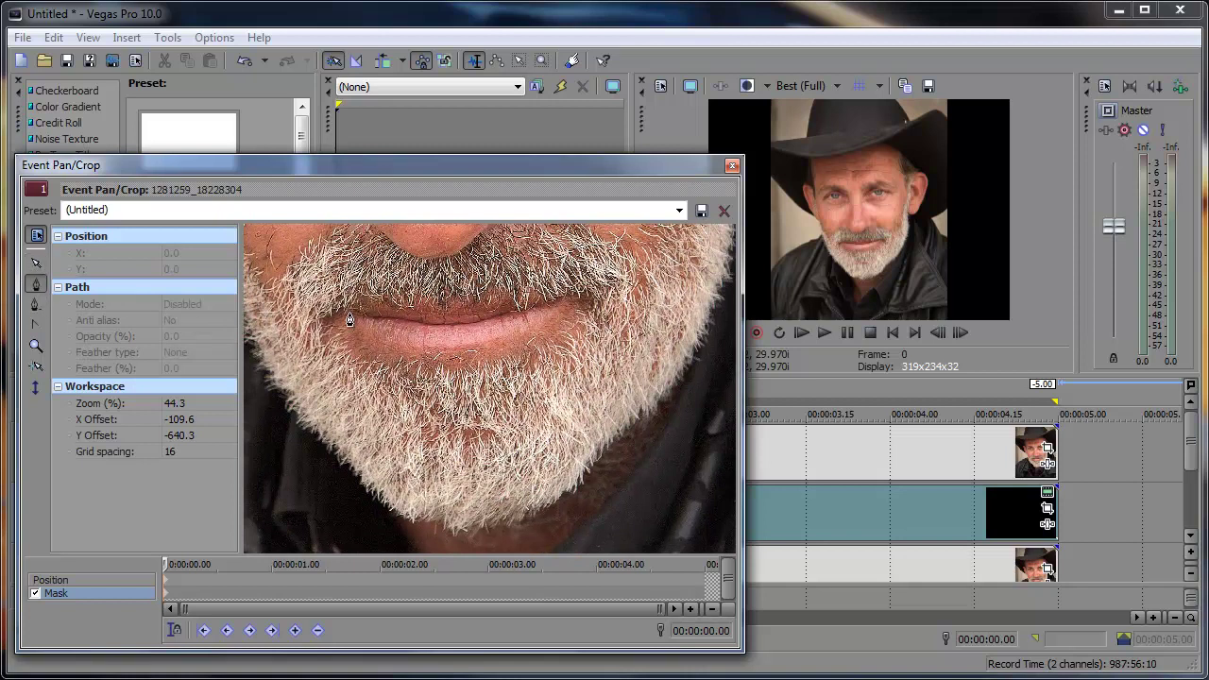
click(35, 387)
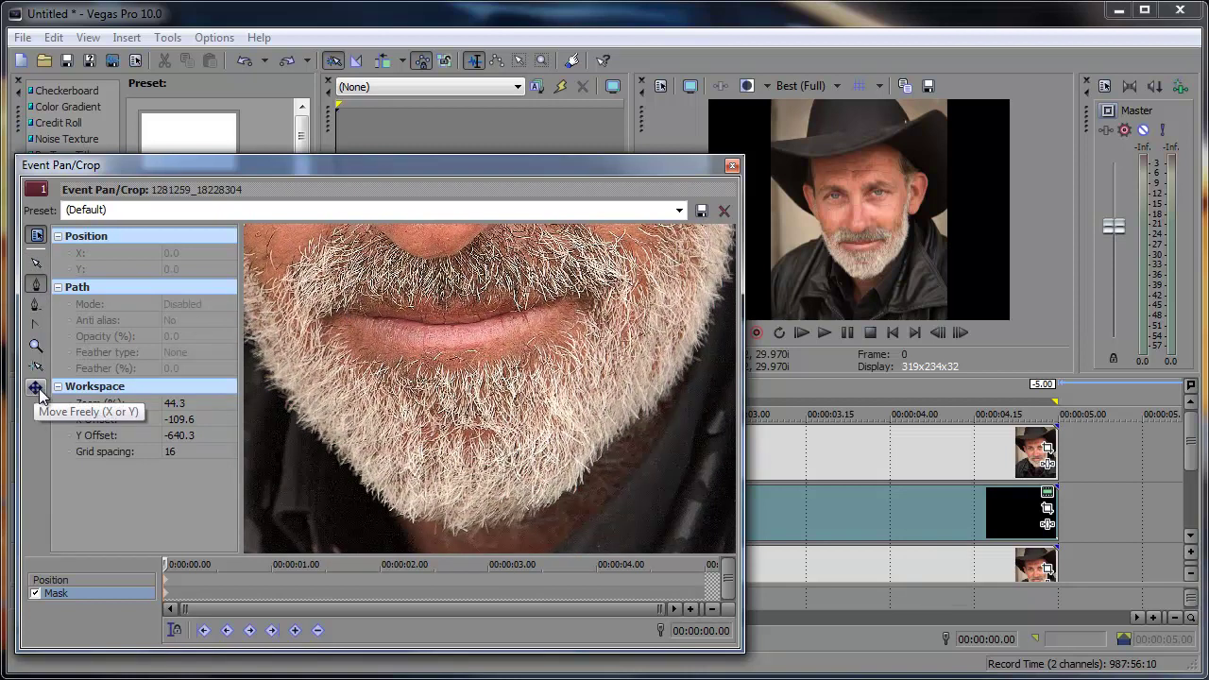
Step: Draw a closed mask around the lips, mouth corner, beard edges and chin
click(358, 318)
drag(457, 327, 473, 328)
click(566, 297)
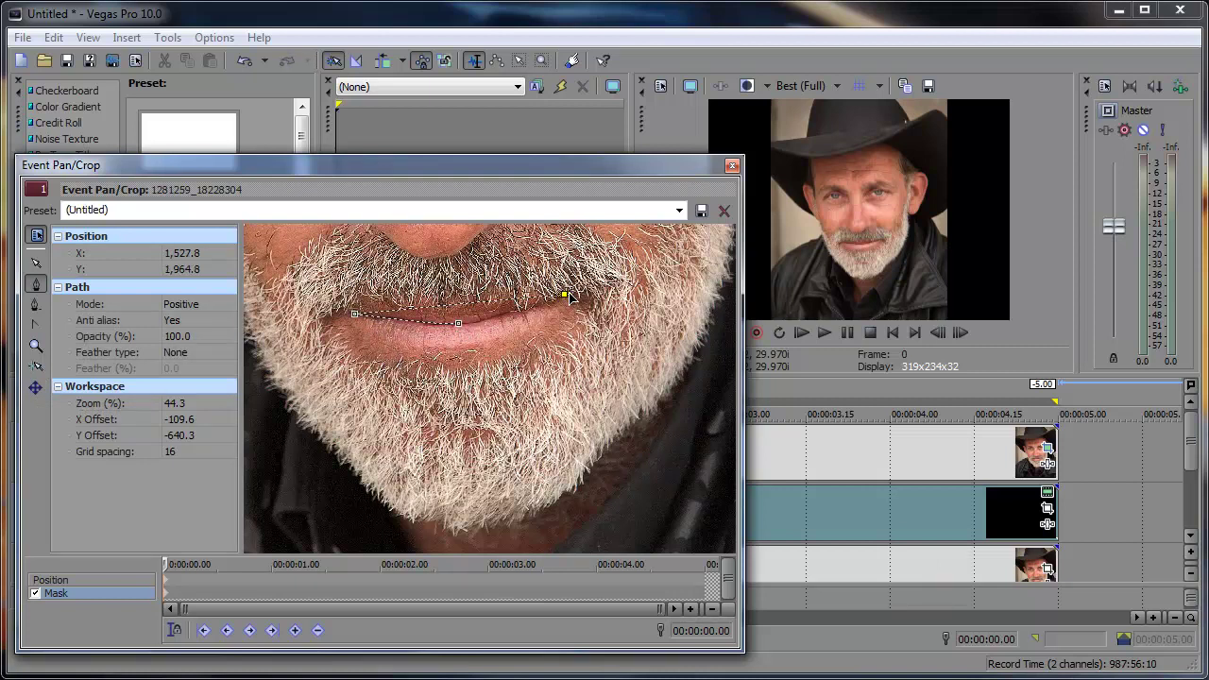
click(584, 471)
drag(499, 524, 451, 533)
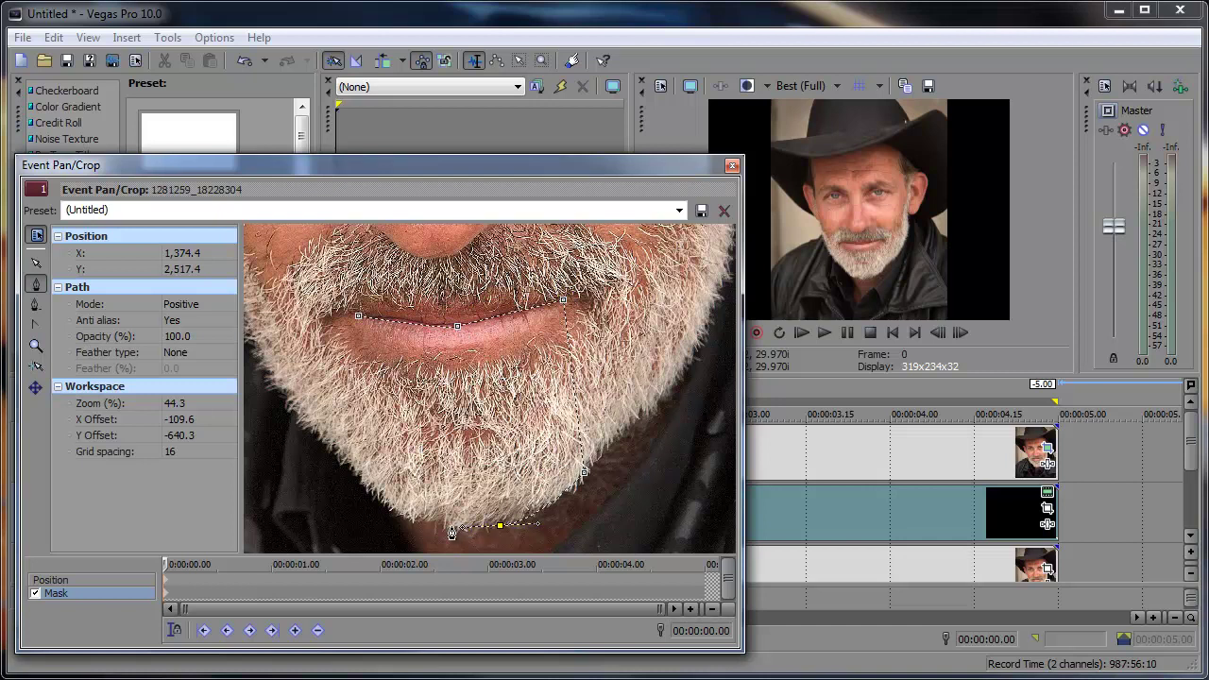
click(388, 506)
click(362, 483)
click(359, 316)
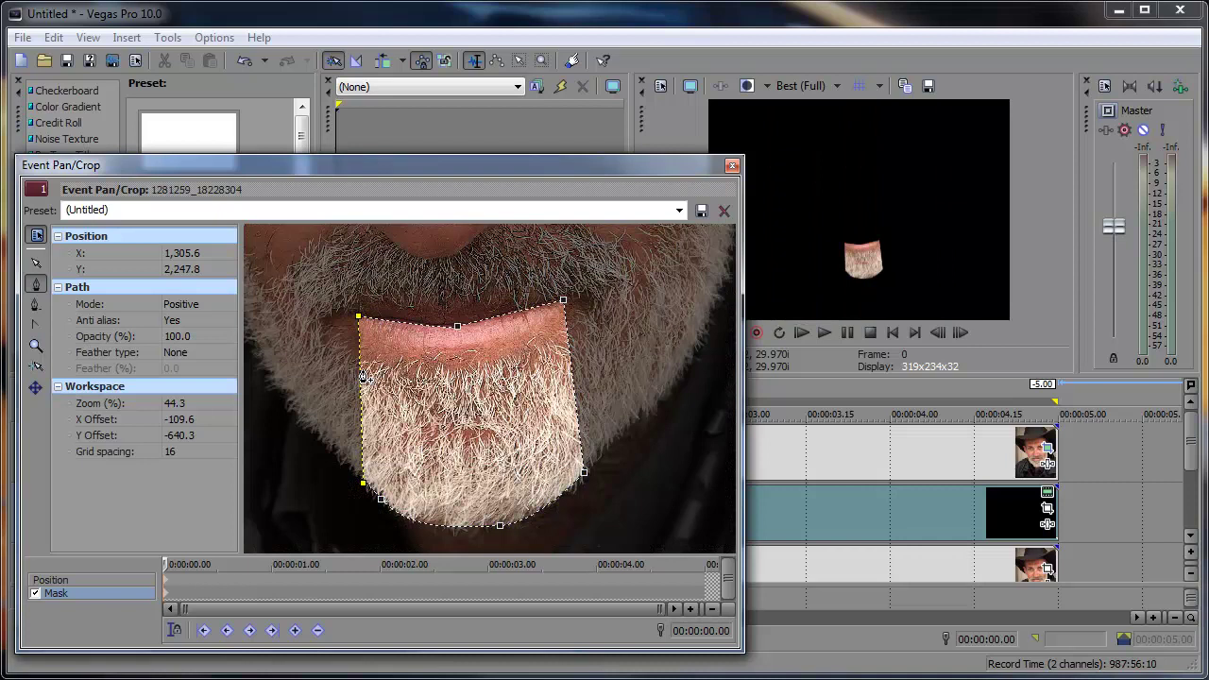
click(702, 397)
Step: Enlarge track 2's picture in Track Motion, then put the playhead at frame 5
click(729, 168)
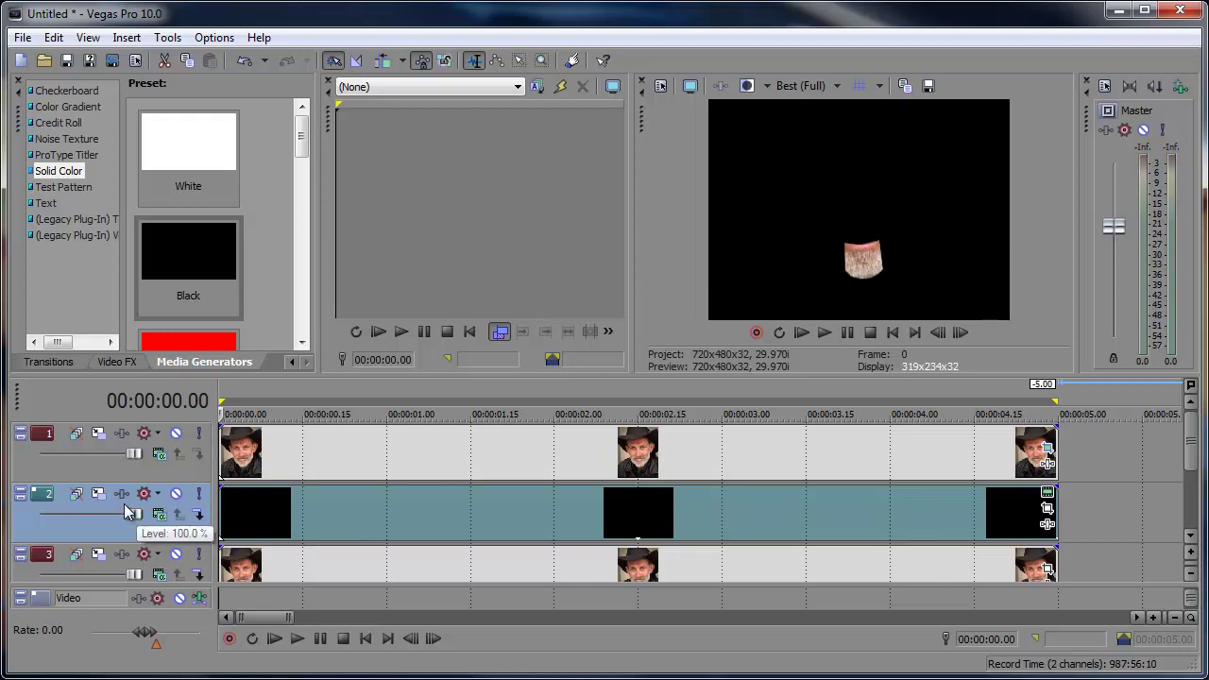
click(97, 495)
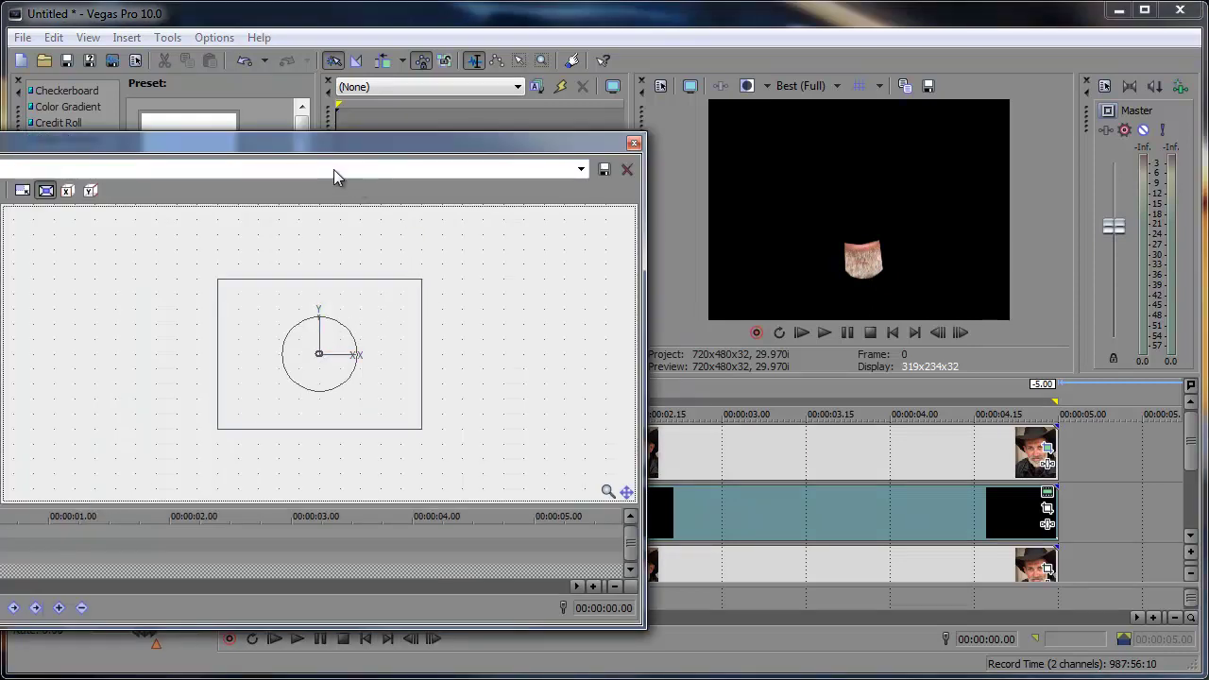
drag(373, 159, 548, 189)
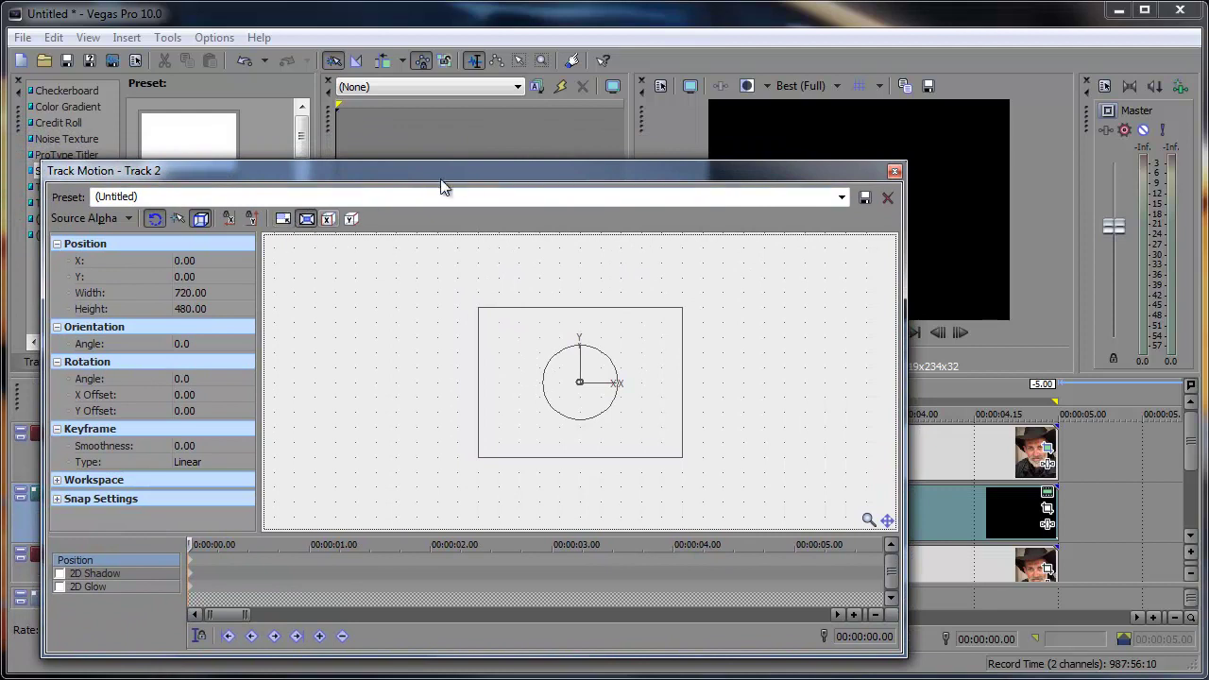
drag(444, 172, 232, 177)
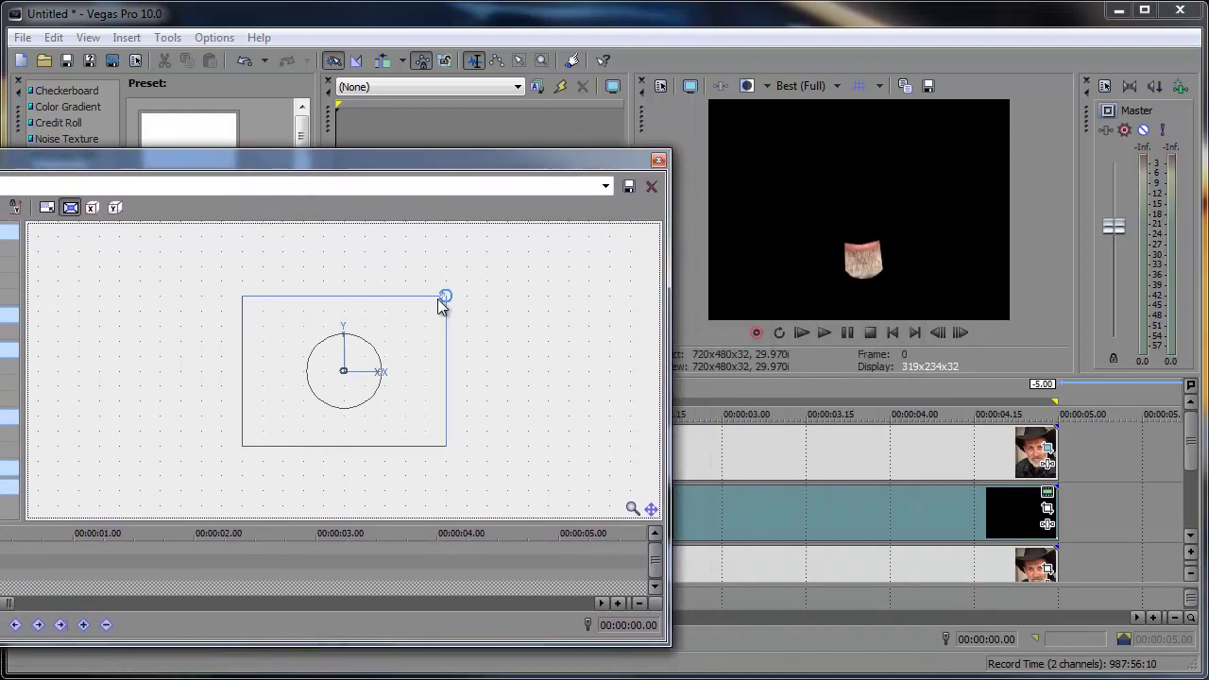
drag(440, 298, 368, 415)
click(658, 159)
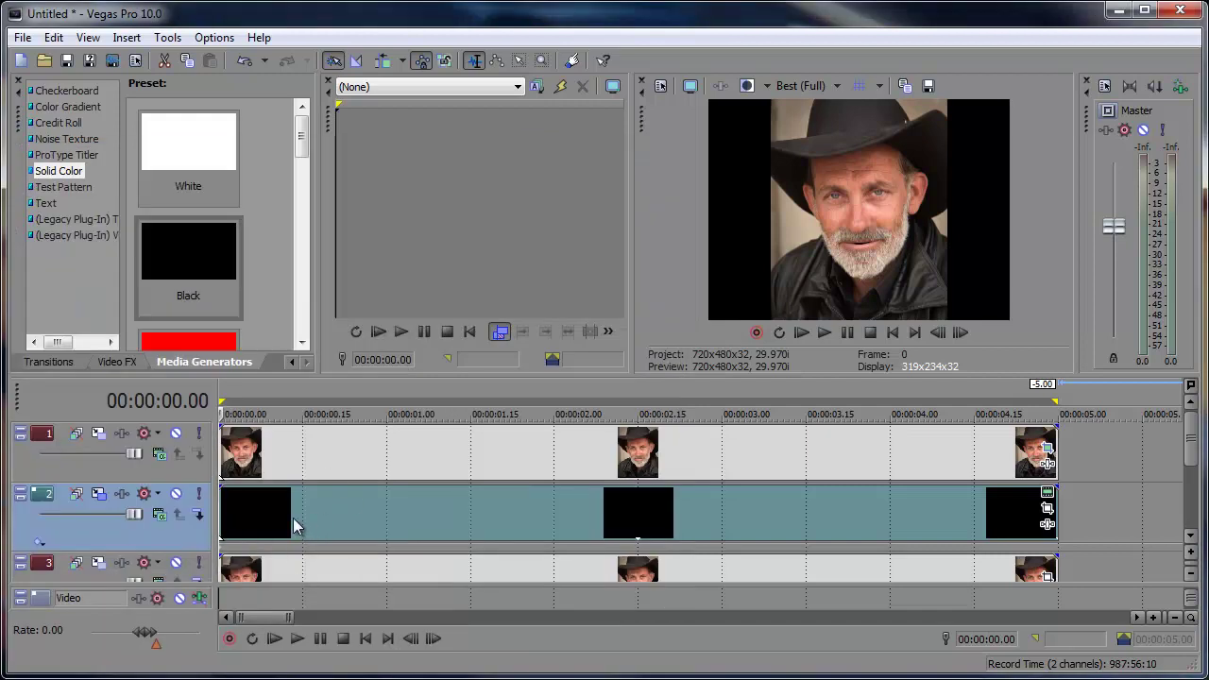
click(246, 395)
Step: Keyframe the top clip's Y-only position at 0.08 s, dropping Y Center to 1,454 to open the mouth
click(1047, 463)
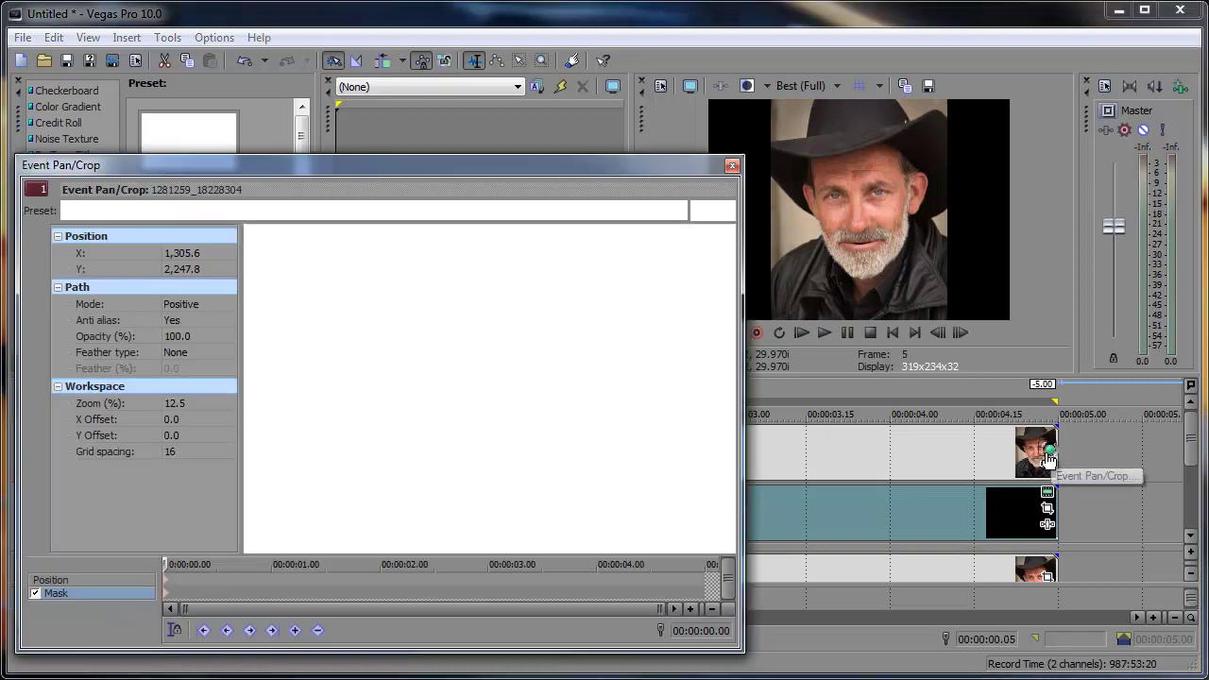
click(57, 580)
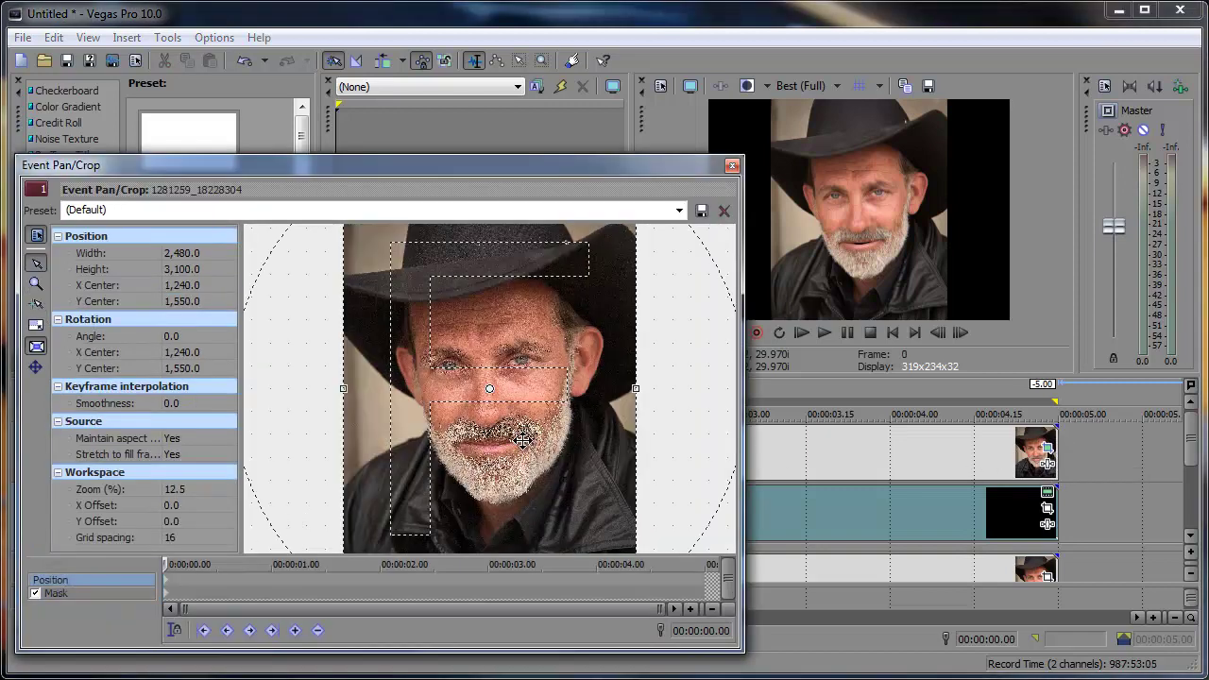
click(35, 371)
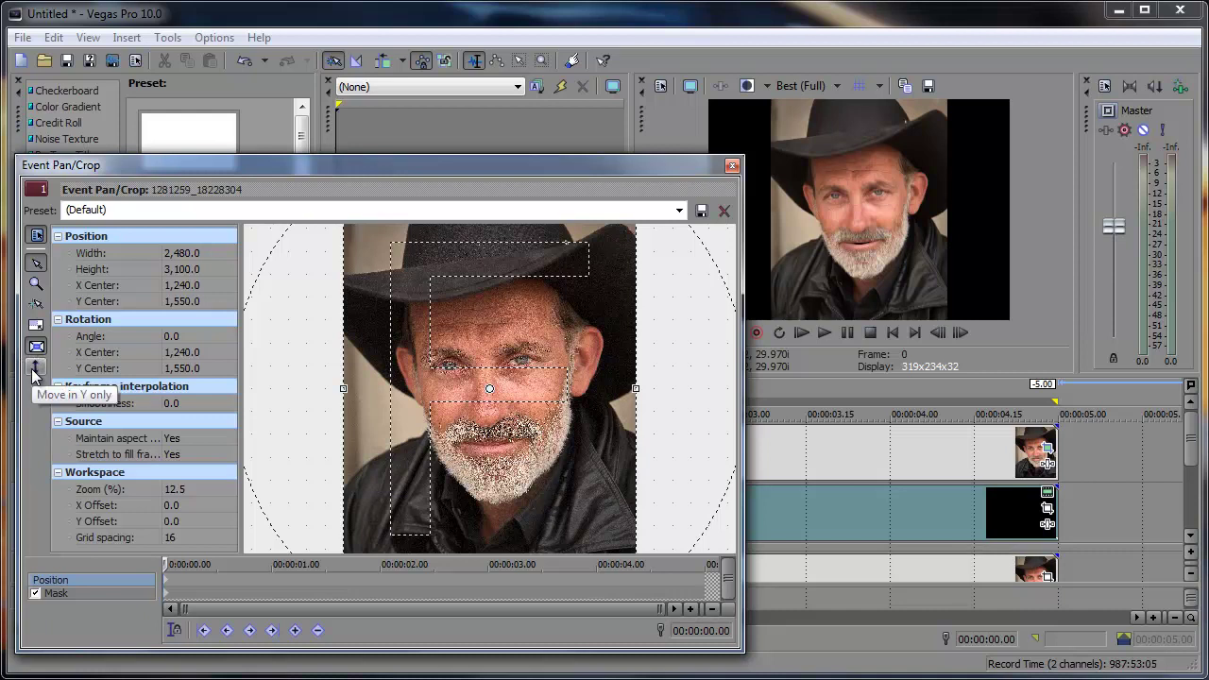
click(38, 370)
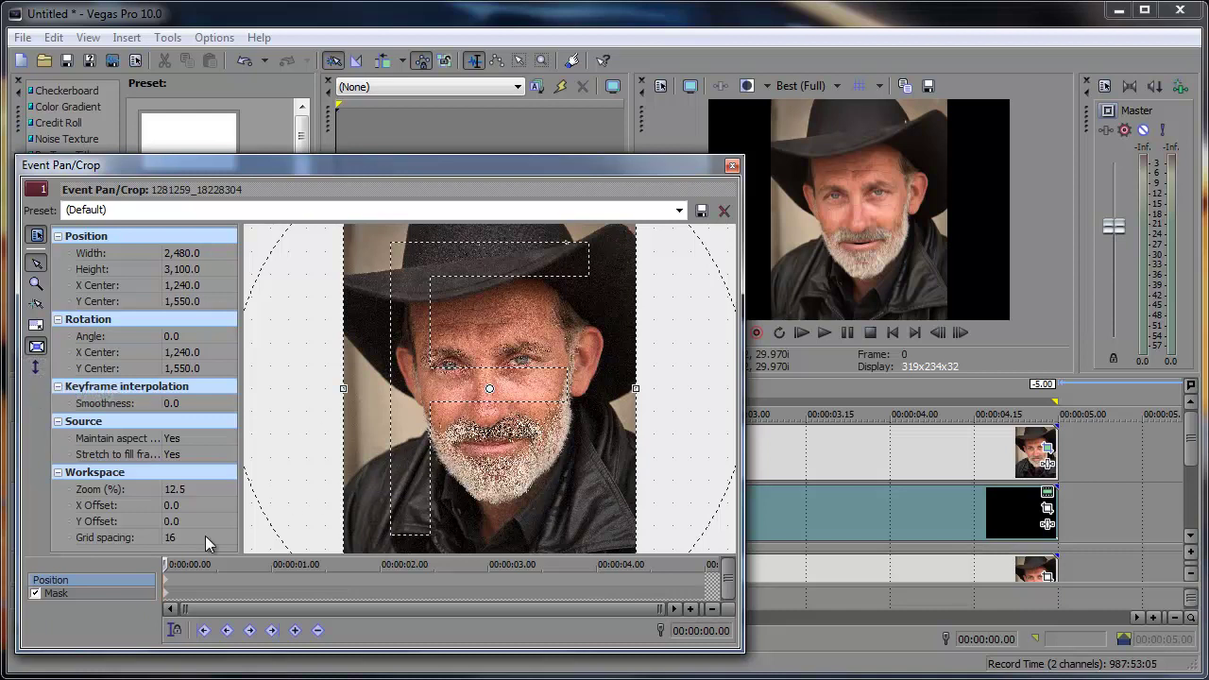
drag(173, 564, 191, 564)
mouse_move(489, 491)
mouse_down()
mouse_move(489, 455)
mouse_move(489, 479)
mouse_up()
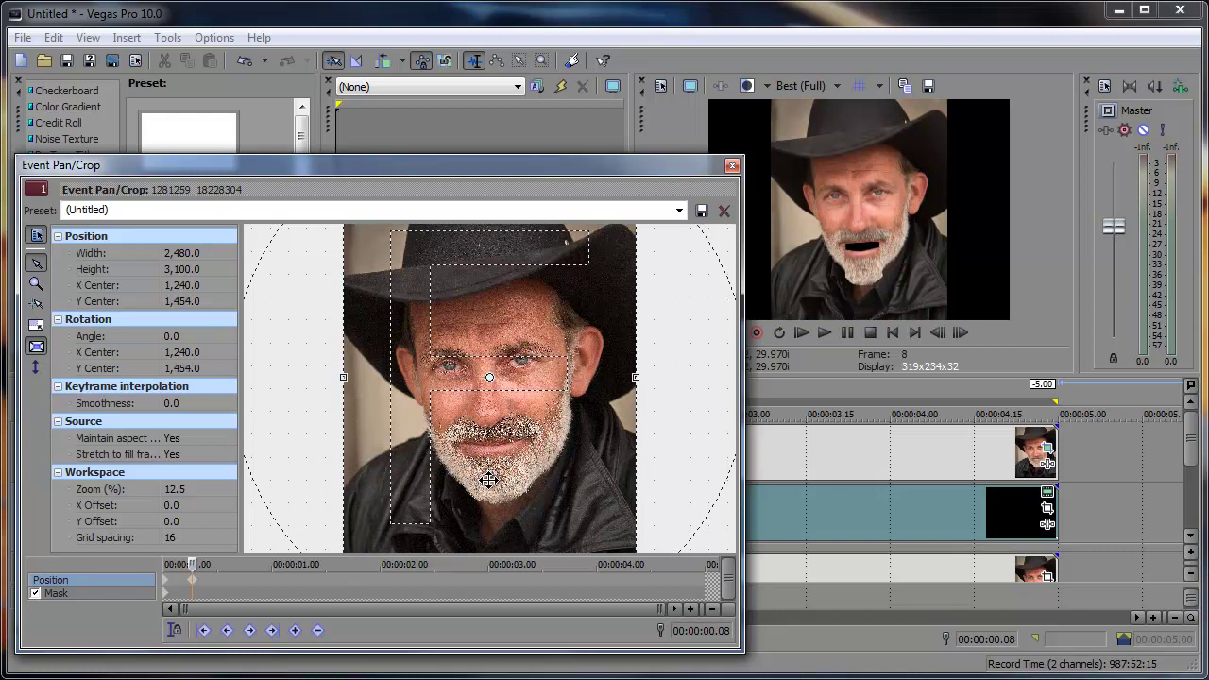
Step: Paste the starting closed-mouth keyframe at 0.14 s, resetting Y Center to 1,550
click(216, 564)
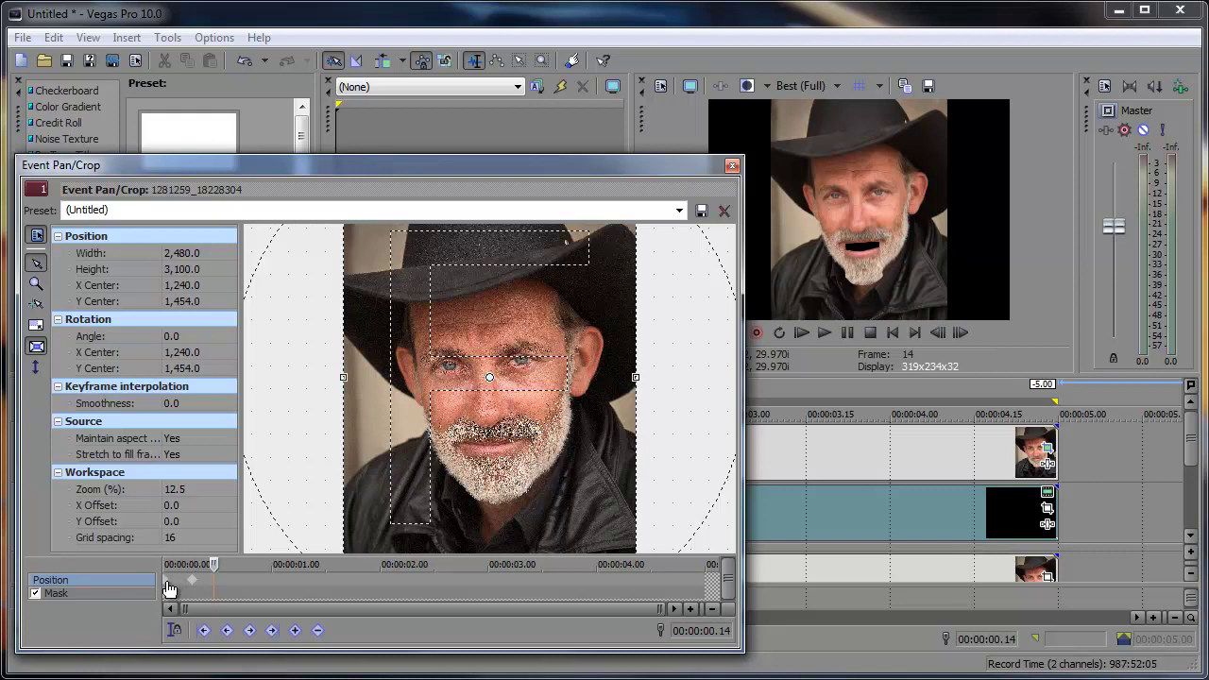
right_click(168, 586)
click(219, 386)
right_click(216, 577)
click(269, 407)
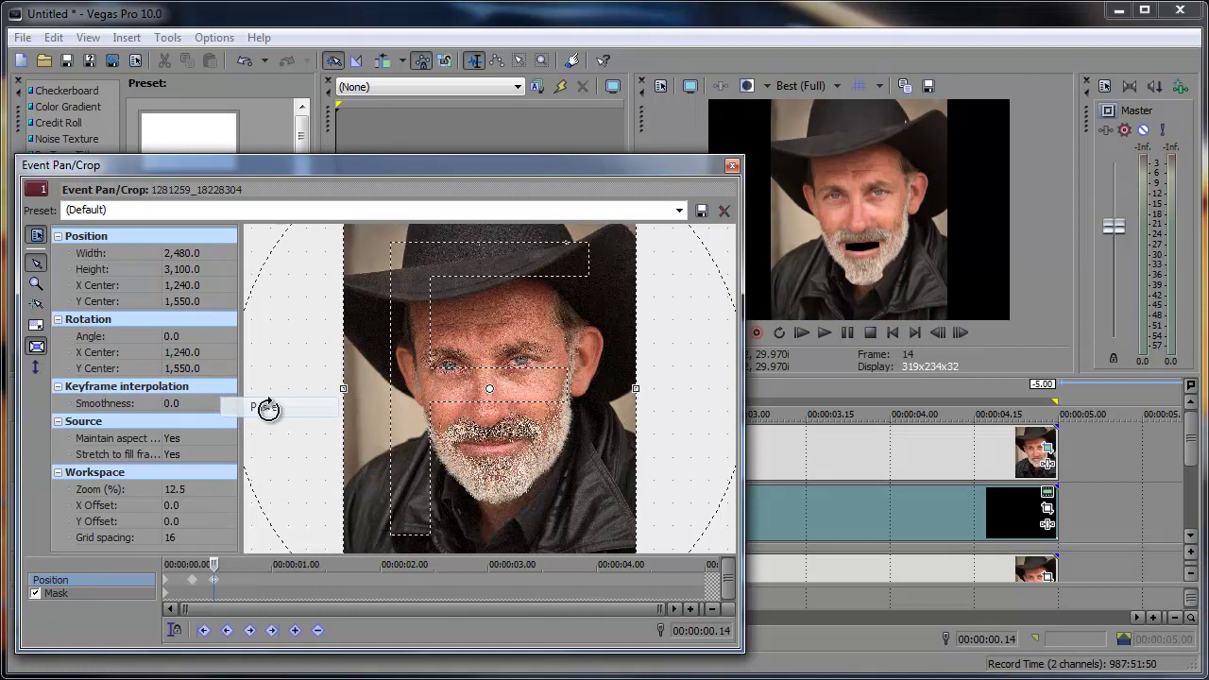
drag(213, 565, 241, 564)
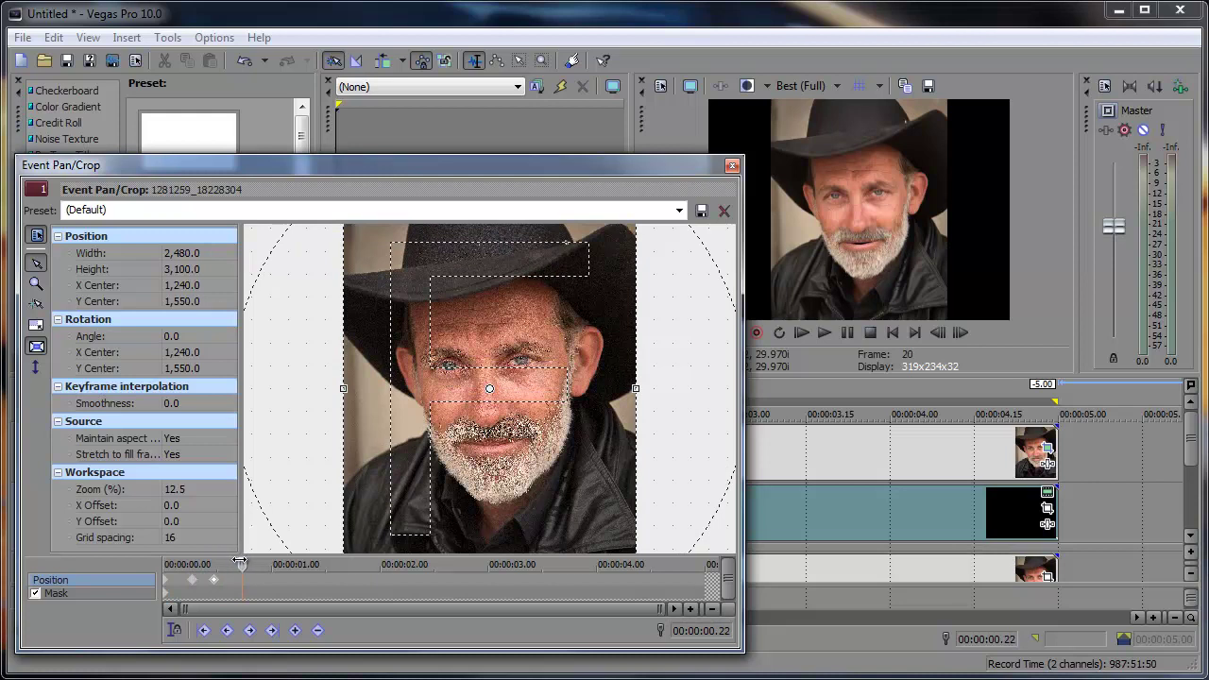
Step: Copy the open-mouth position keyframe and paste it at 0.18 s
click(219, 591)
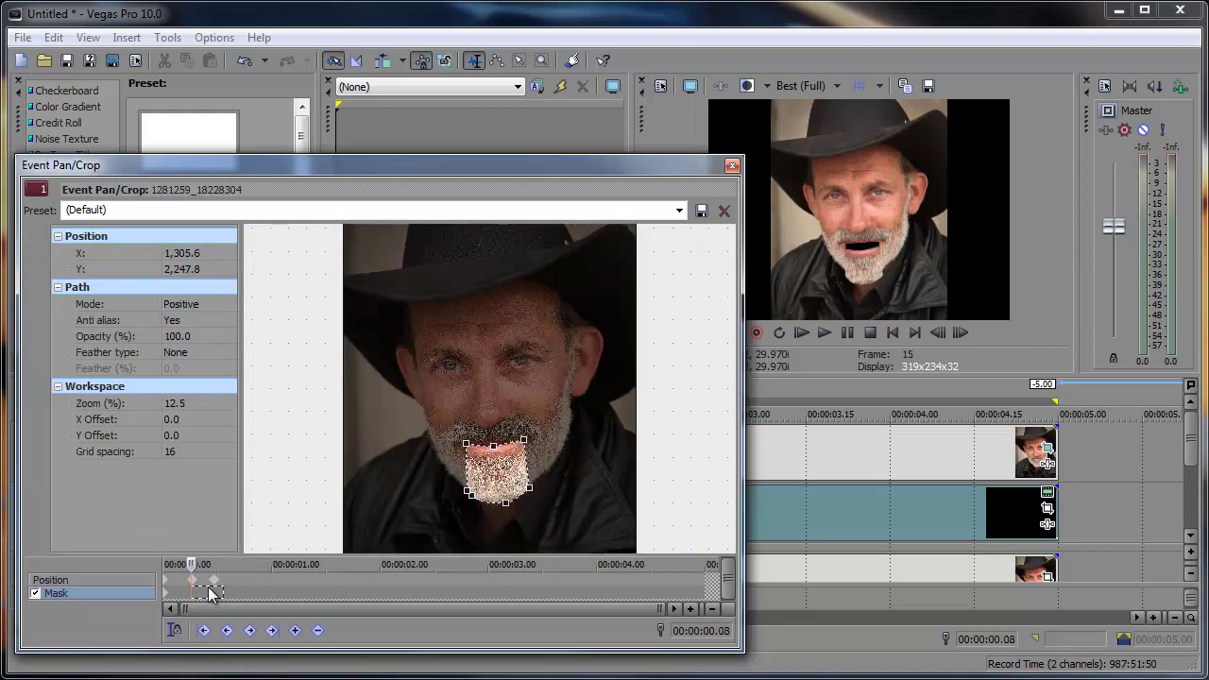
click(195, 580)
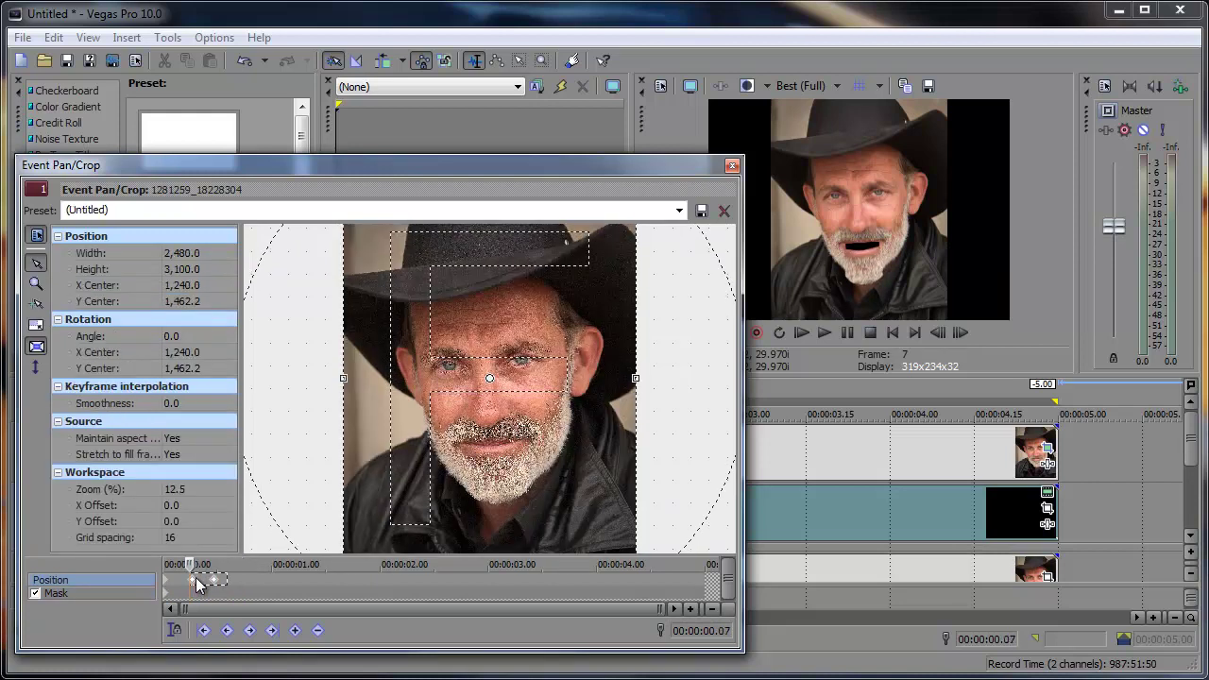
right_click(213, 580)
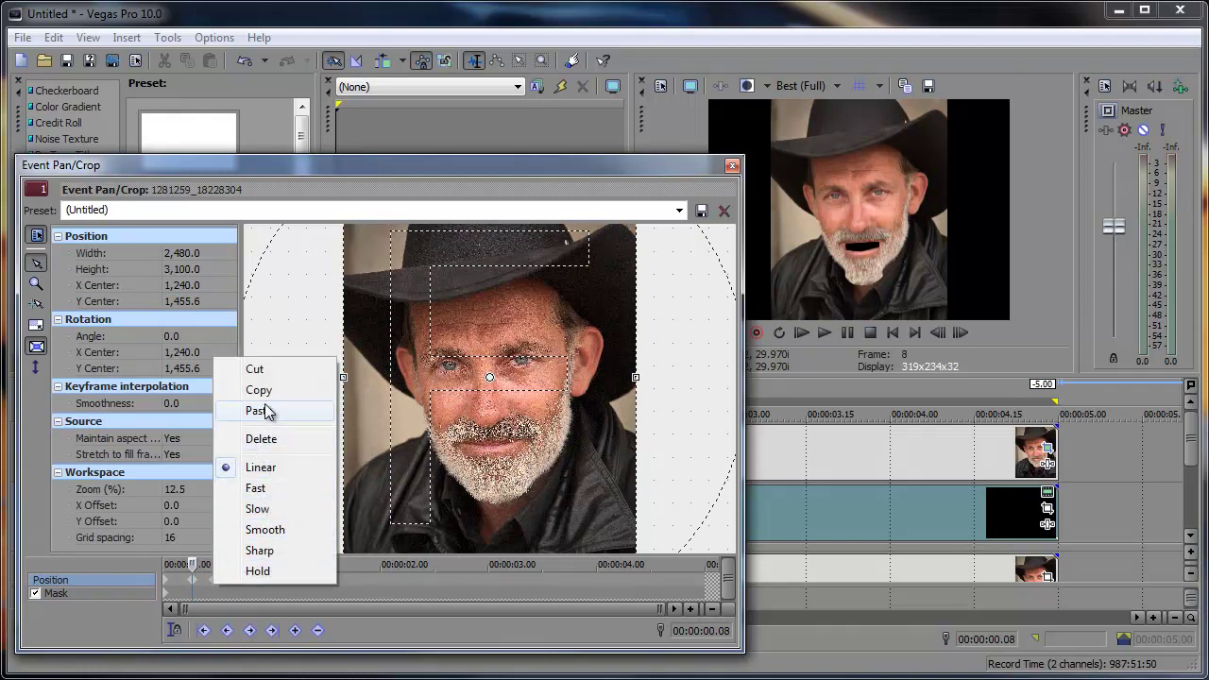
click(259, 390)
right_click(232, 580)
click(274, 408)
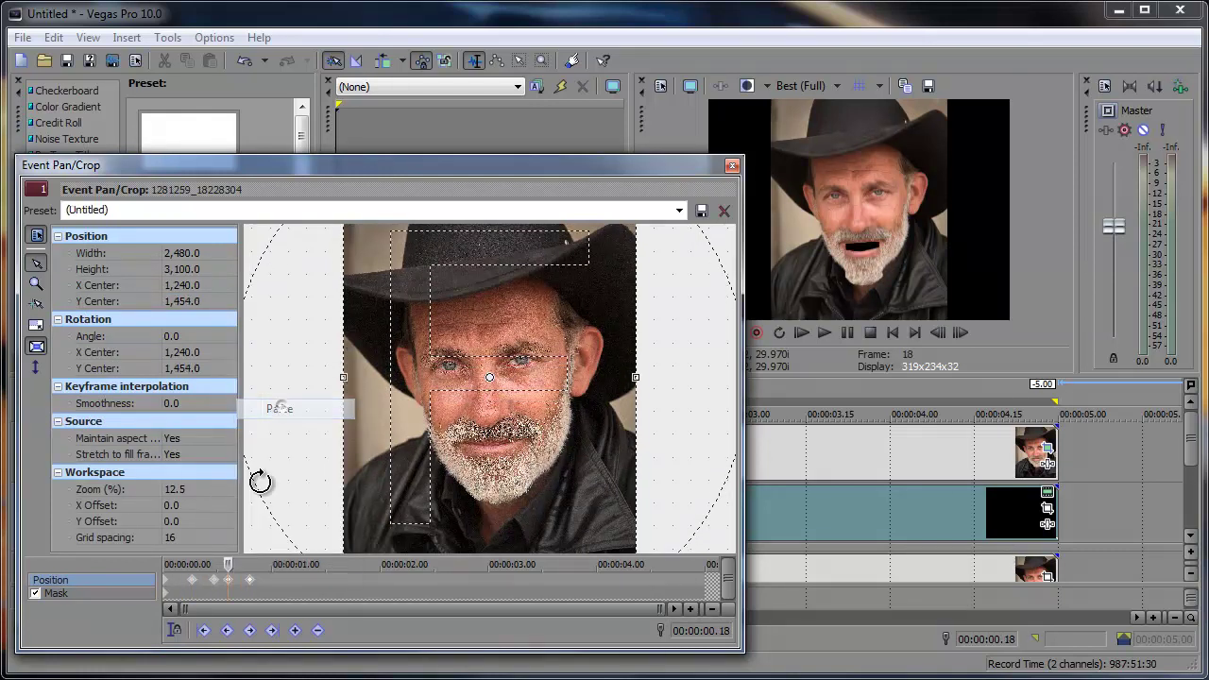
Step: Select all six mouth keyframes and paste the cycle at 1.08 s
click(259, 564)
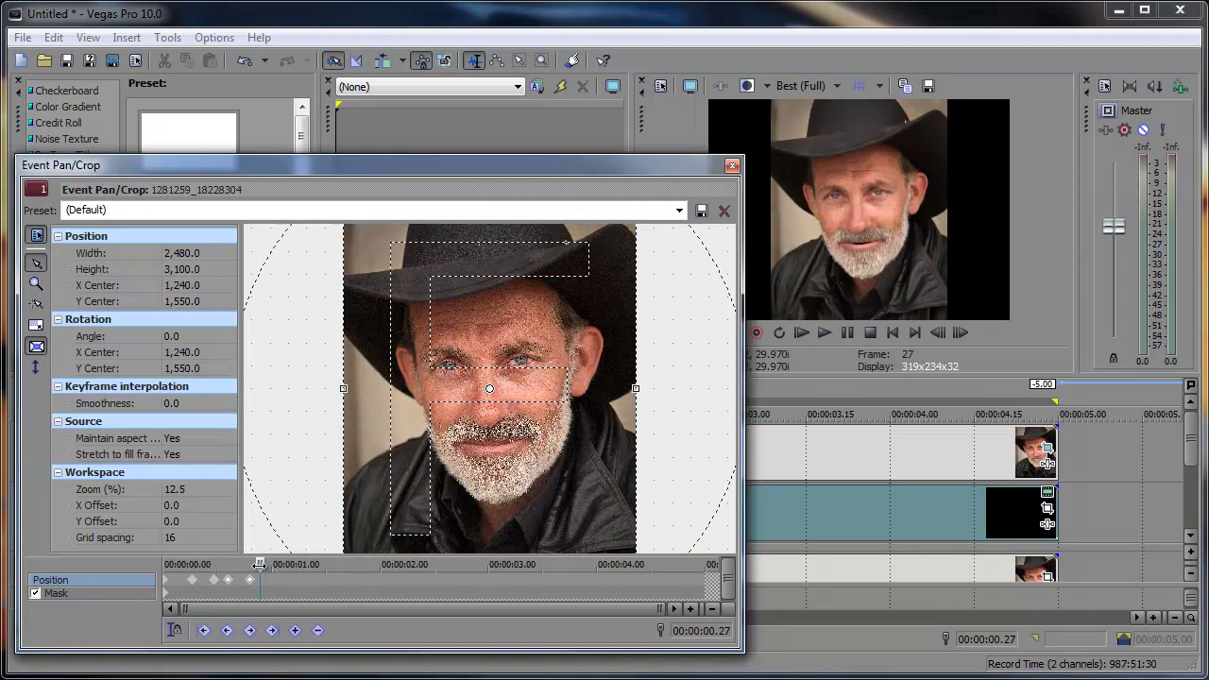
click(301, 564)
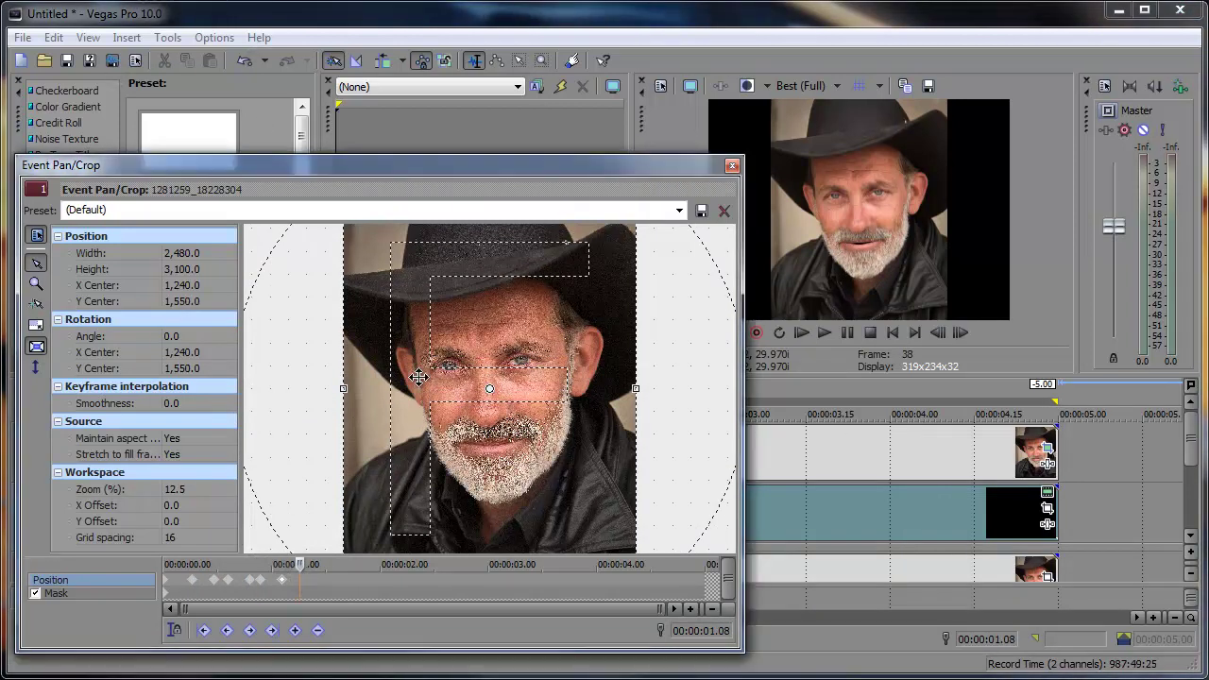
drag(291, 586, 184, 584)
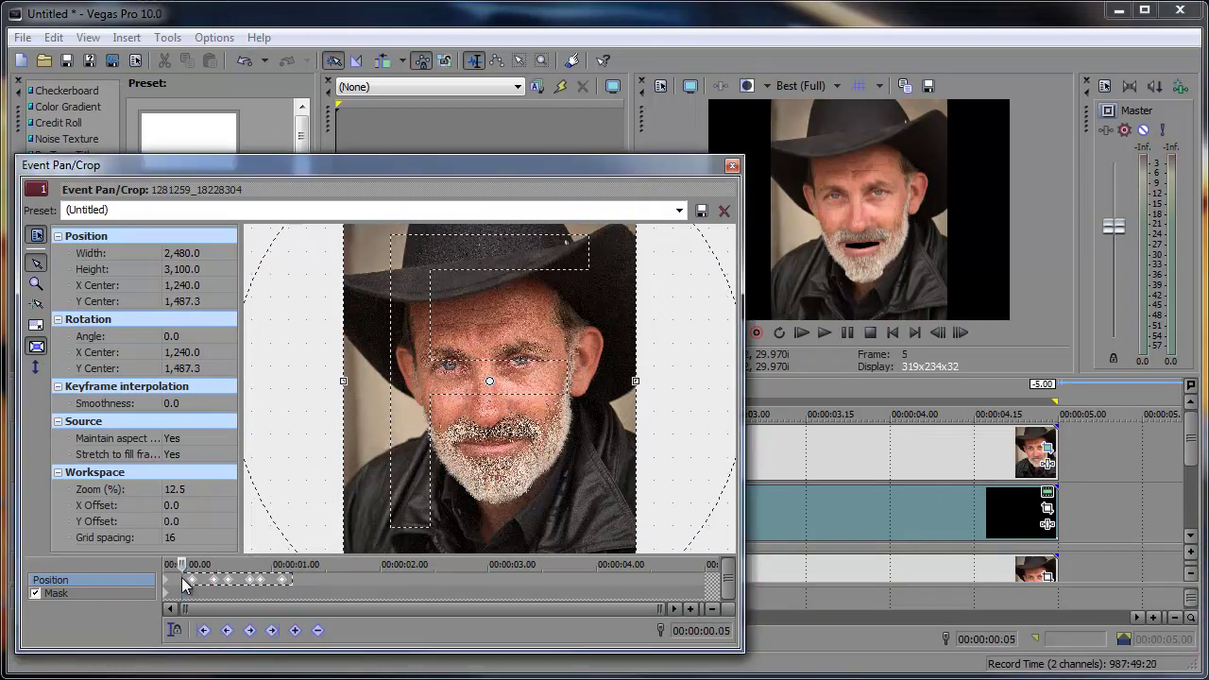
click(301, 564)
right_click(313, 582)
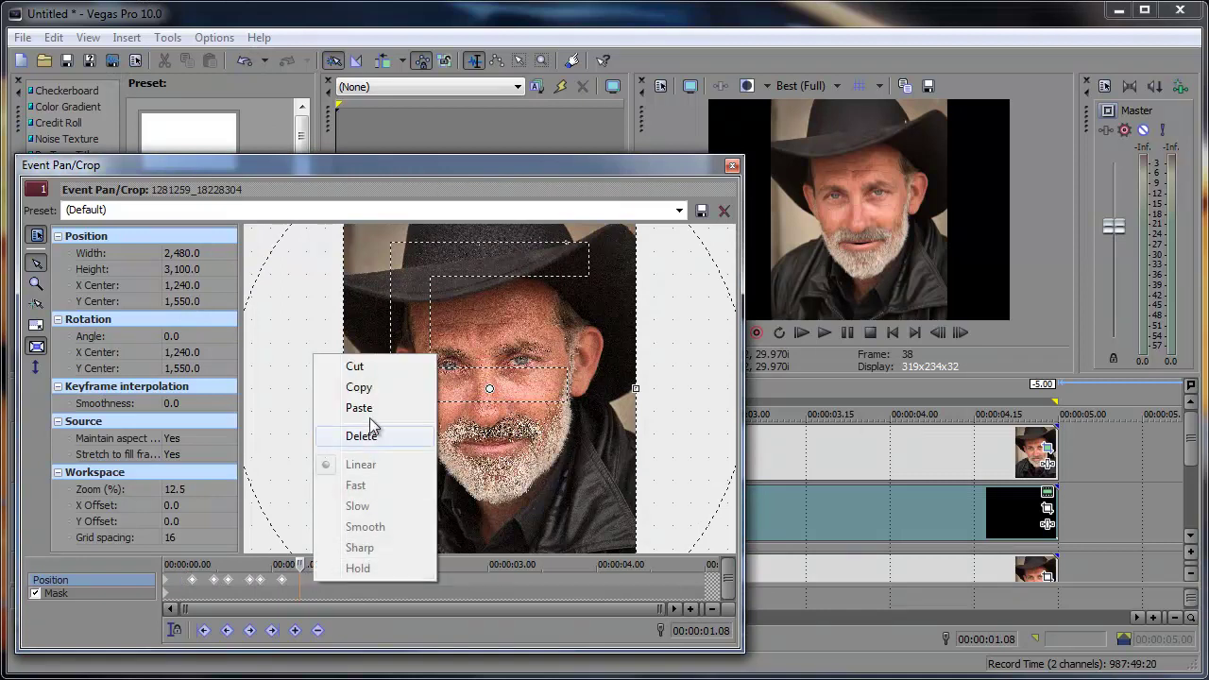
click(376, 412)
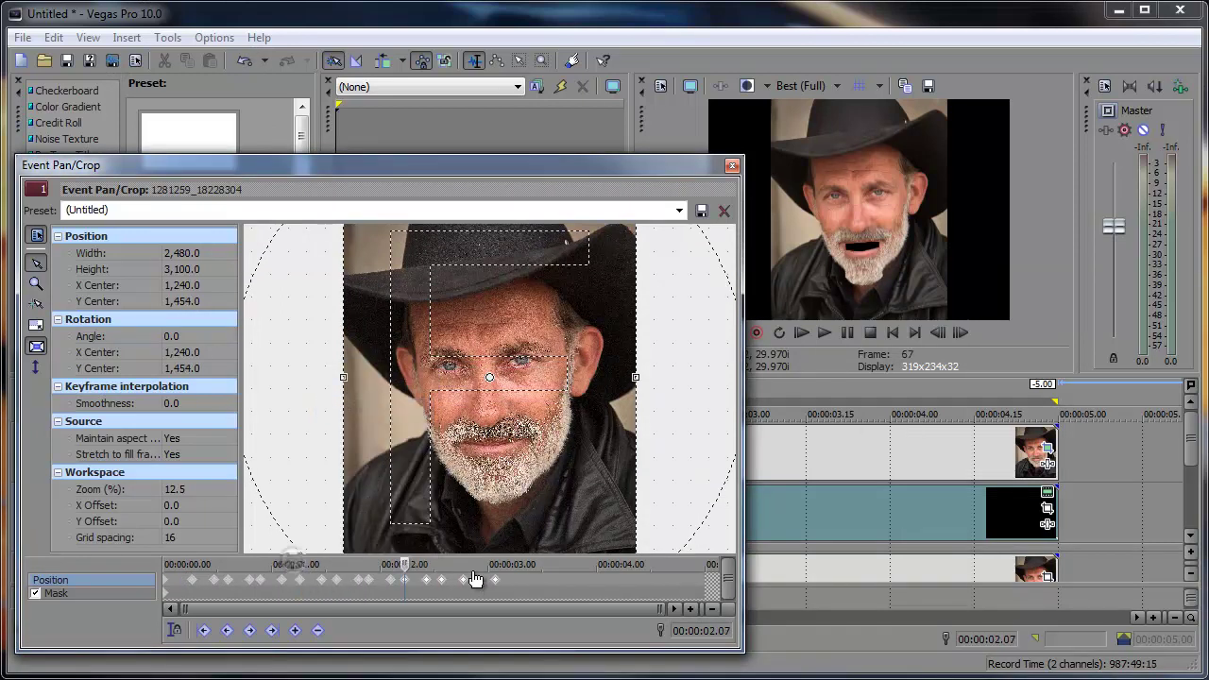
Step: Paste the mouth keyframe cycle again at 2.07, 3.06 and 4.05 s
click(404, 564)
key(ctrl+v)
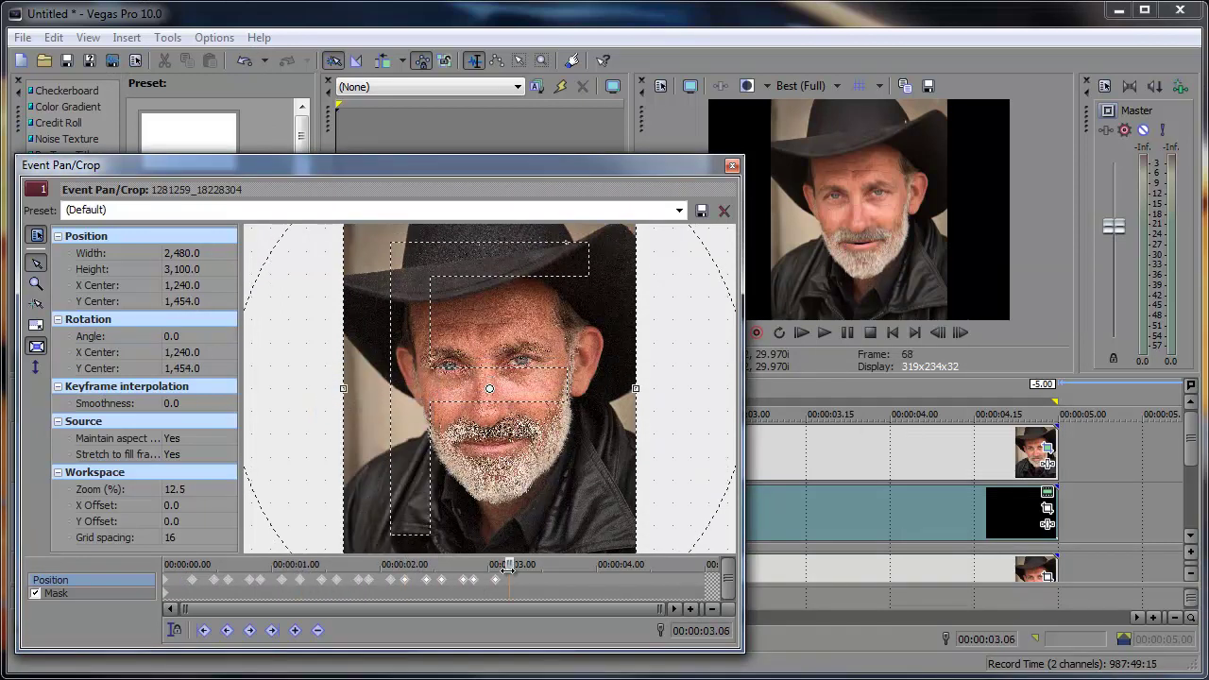
click(508, 566)
key(ctrl+v)
click(612, 564)
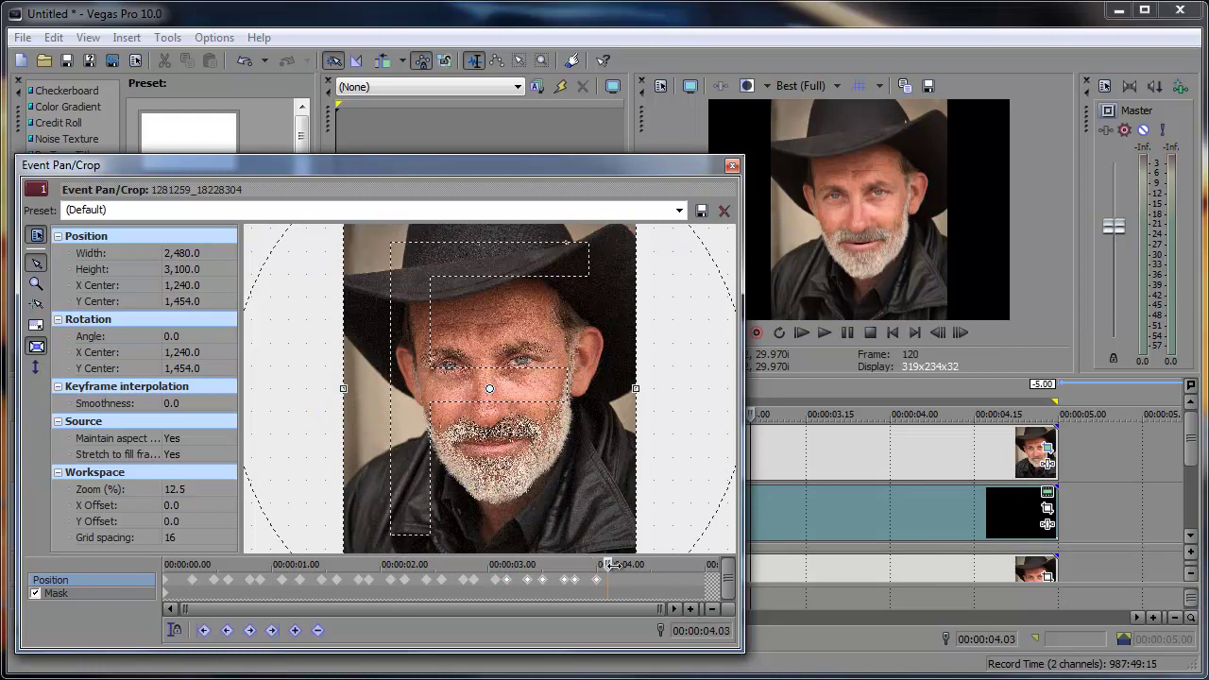
key(ctrl+v)
click(732, 165)
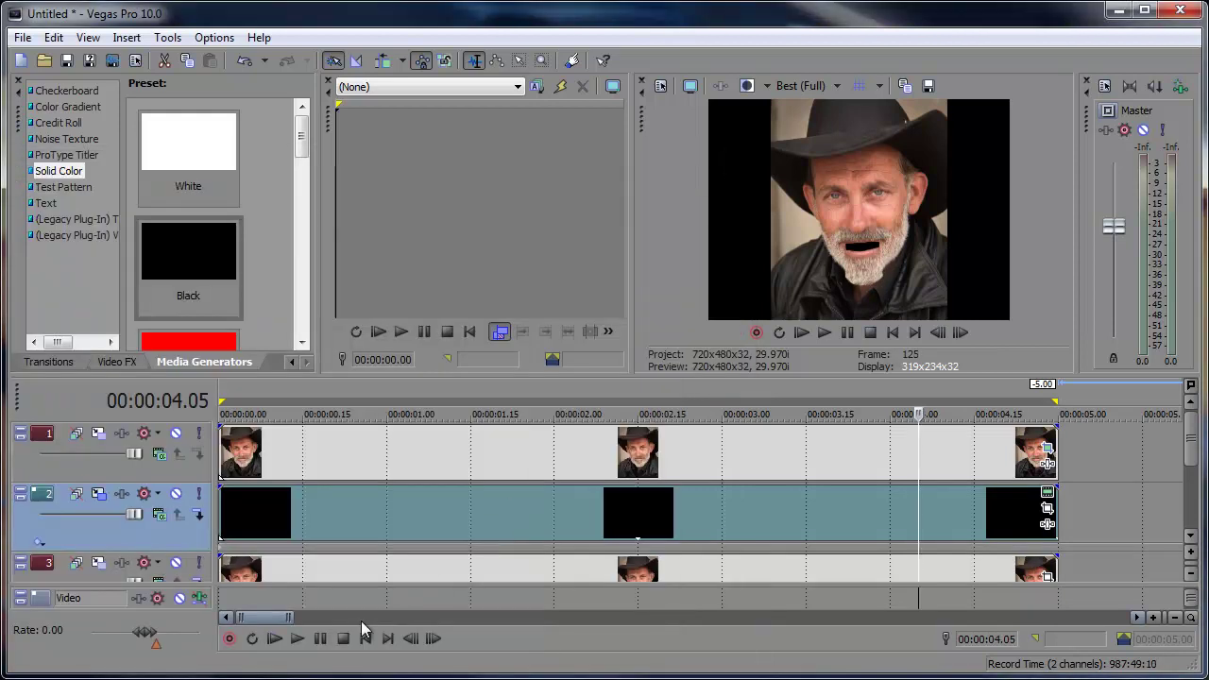
click(274, 640)
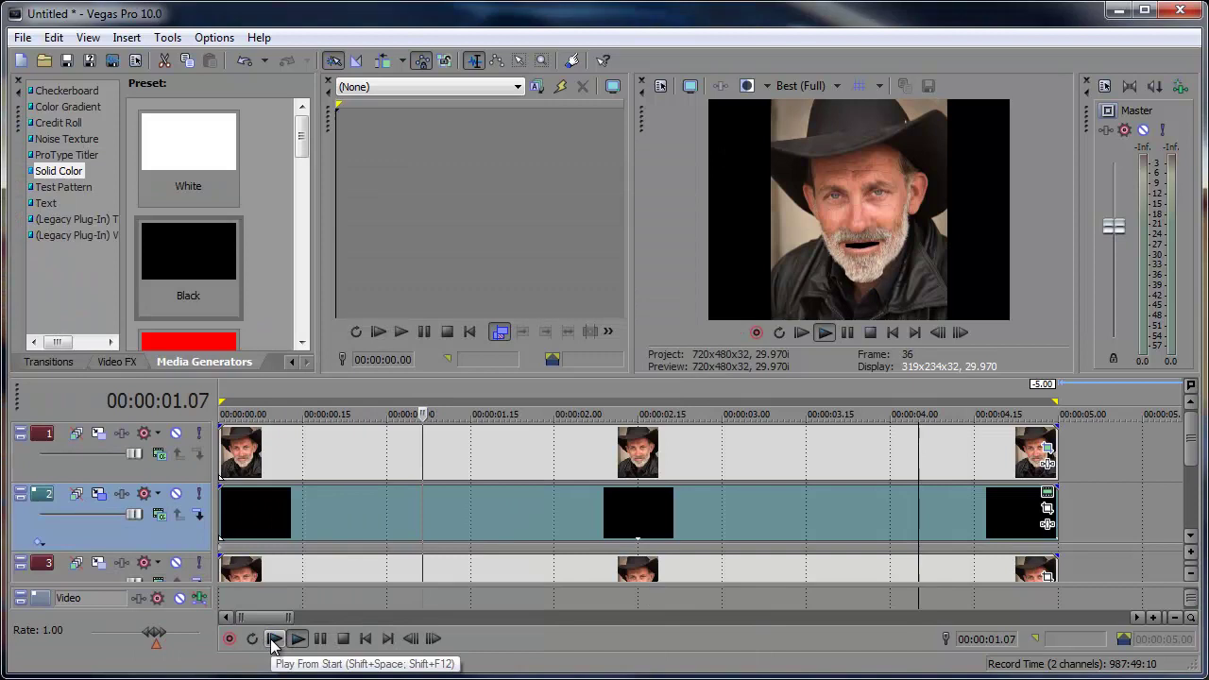
click(320, 639)
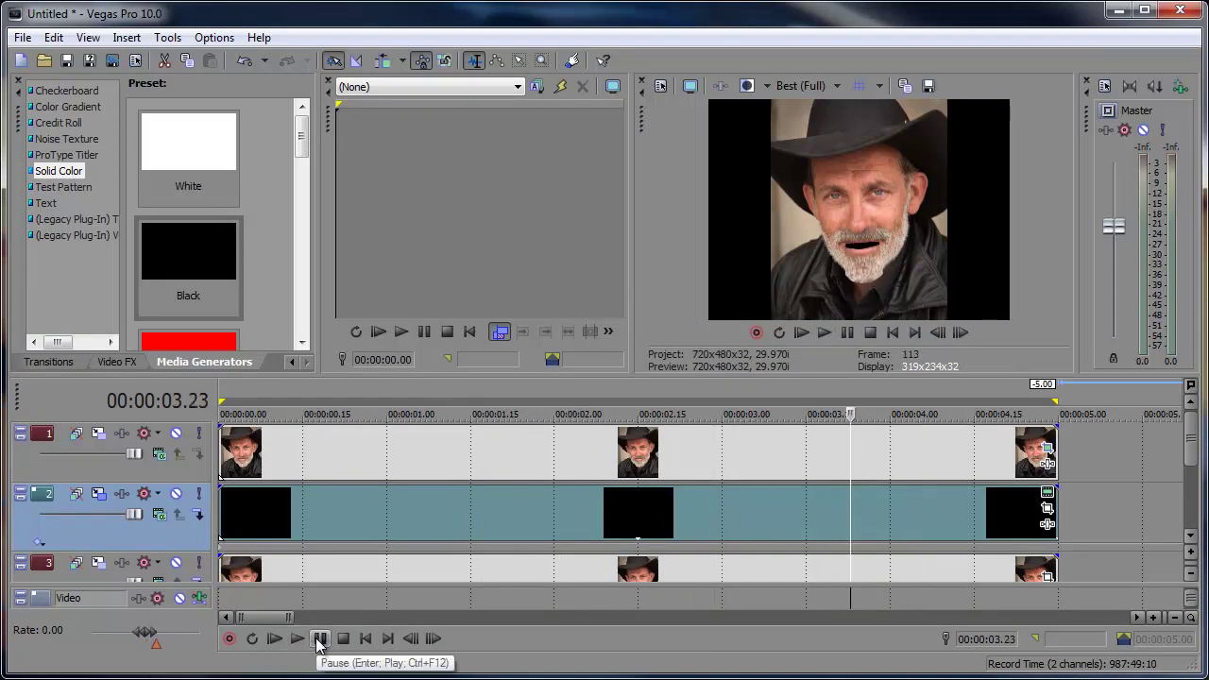
click(1047, 448)
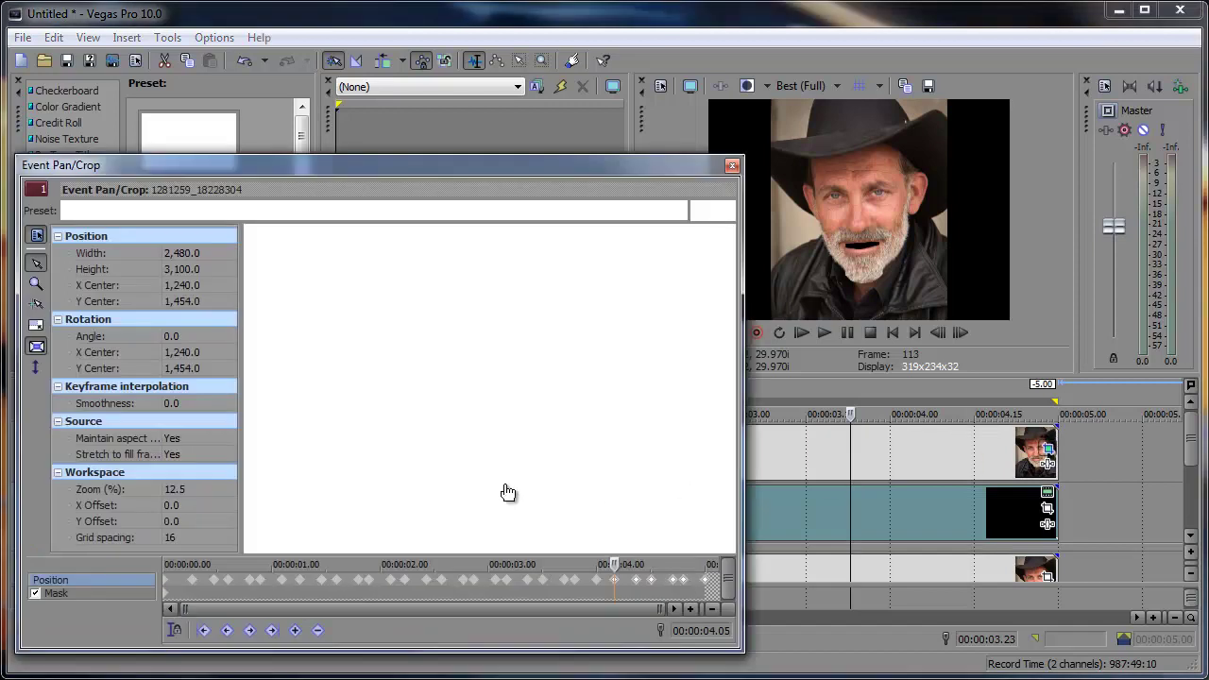
click(287, 592)
click(364, 578)
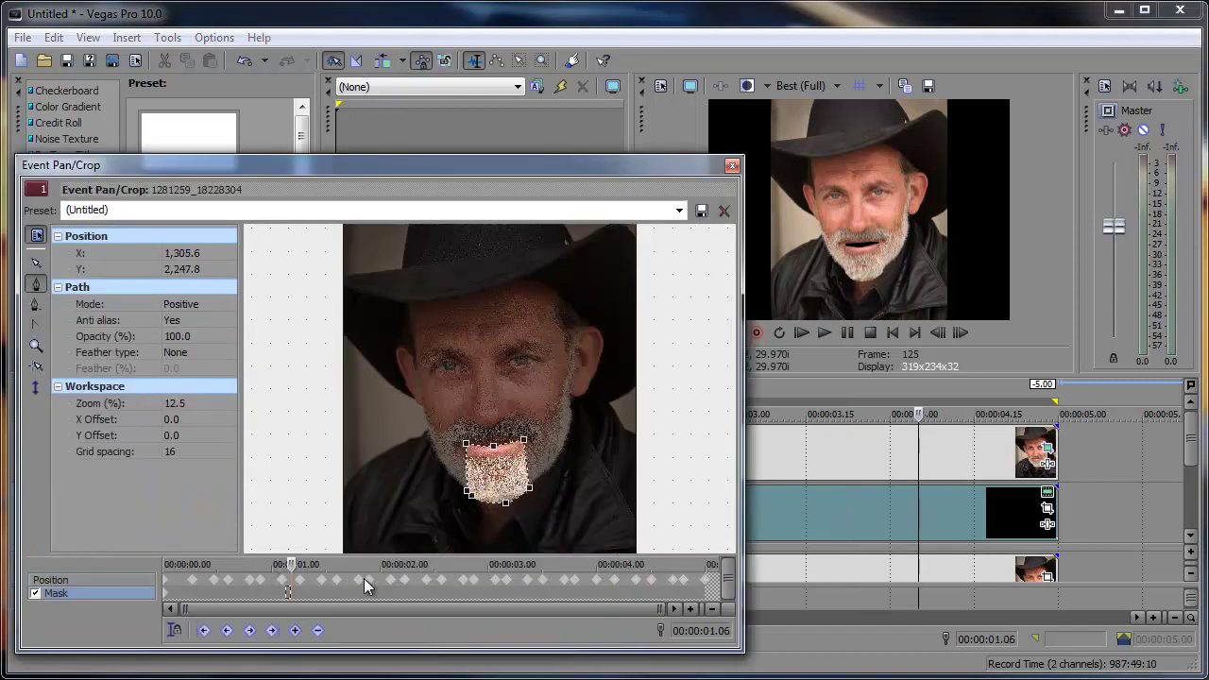
click(732, 165)
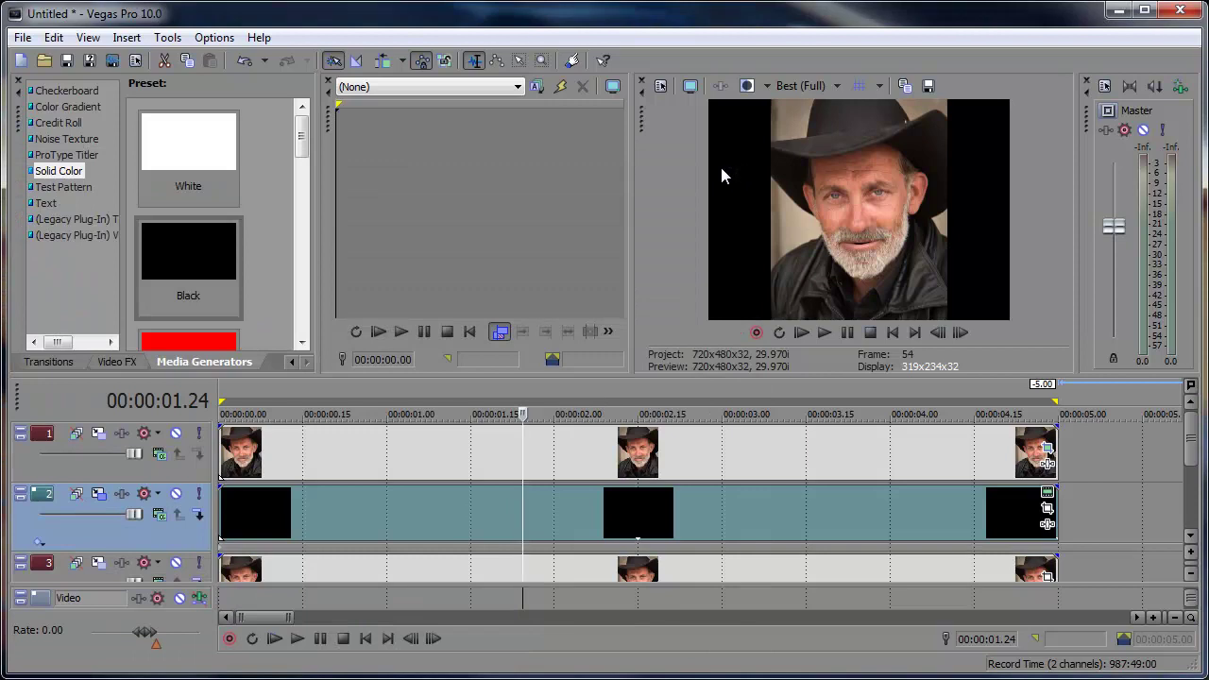